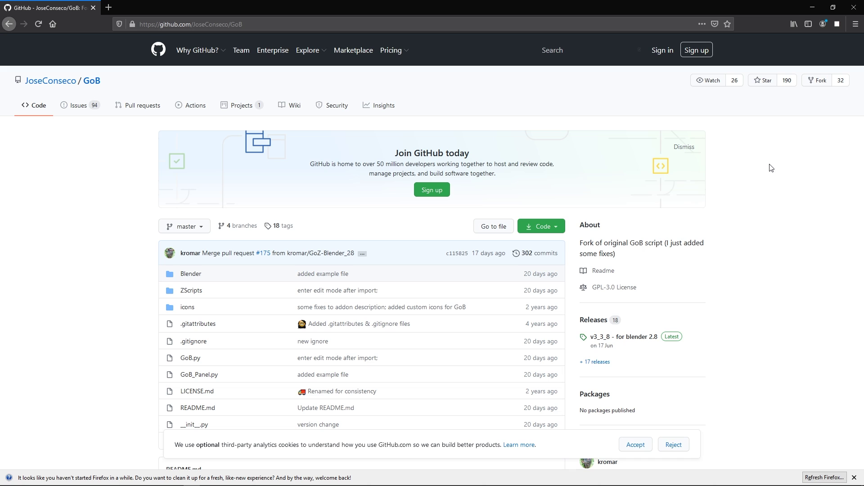
# Step: Download the GoB repository as a ZIP and read its README features and installation steps
pyautogui.click(556, 228)
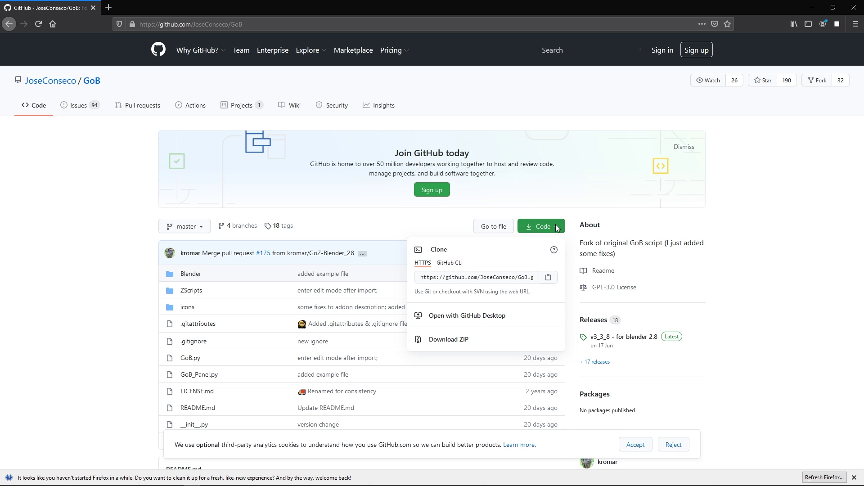
pyautogui.click(100, 294)
pyautogui.scroll(-4, 99, 292)
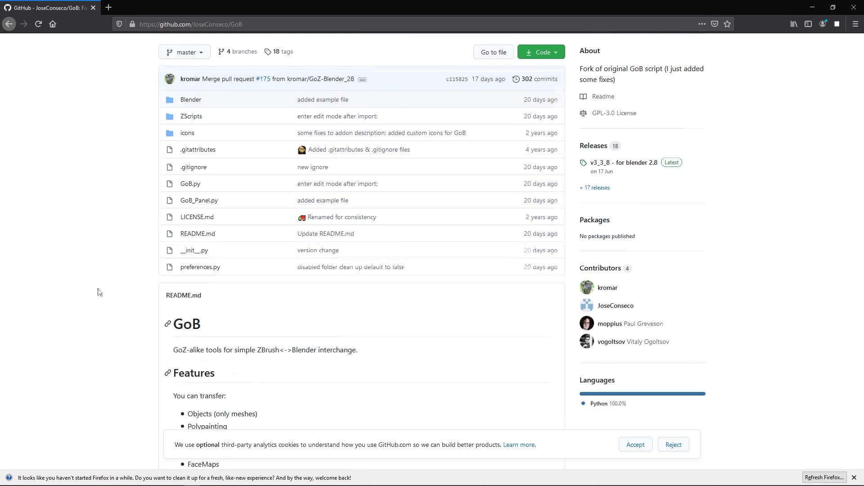
pyautogui.scroll(-6, 99, 293)
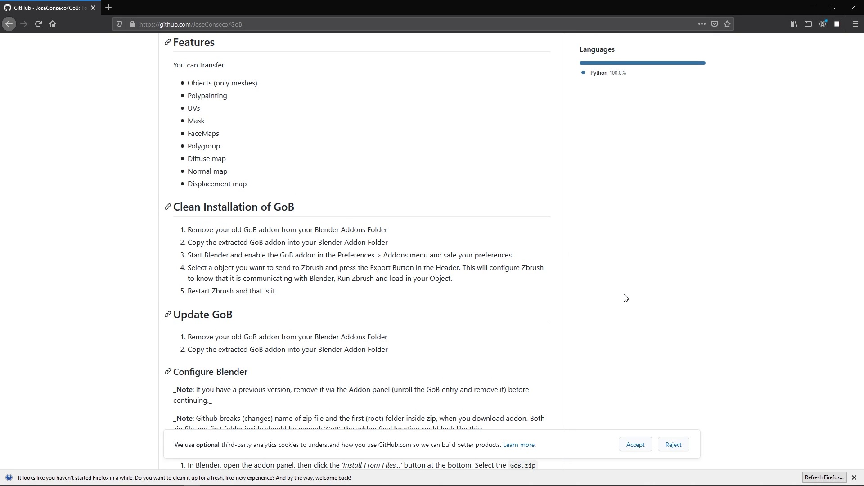
pyautogui.scroll(3, 630, 284)
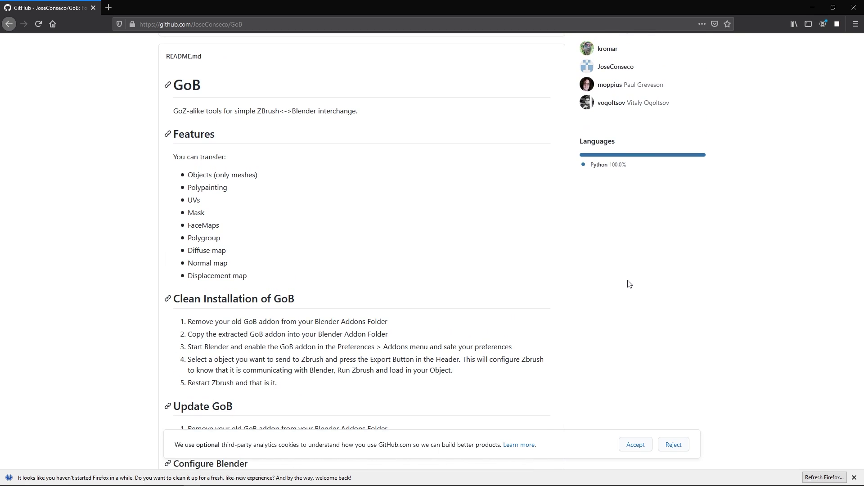
# Step: Search the add-ons for 'gob', enable Import-Export: GoB, and save the preferences
pyautogui.hotkey('alt', 'Tab')
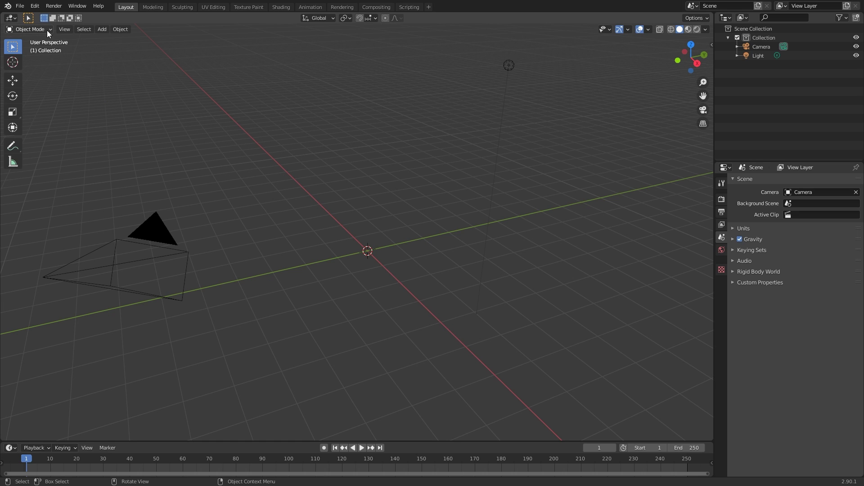
pyautogui.click(34, 6)
pyautogui.click(66, 133)
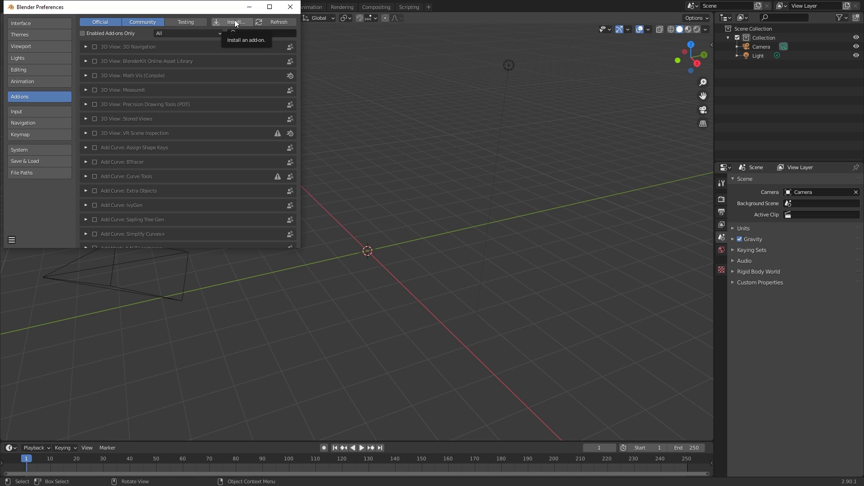
pyautogui.click(246, 34)
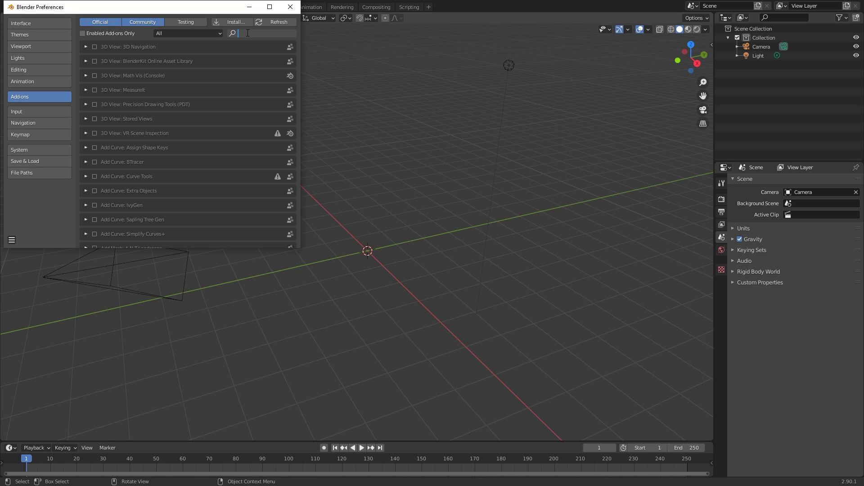
pyautogui.write('gob')
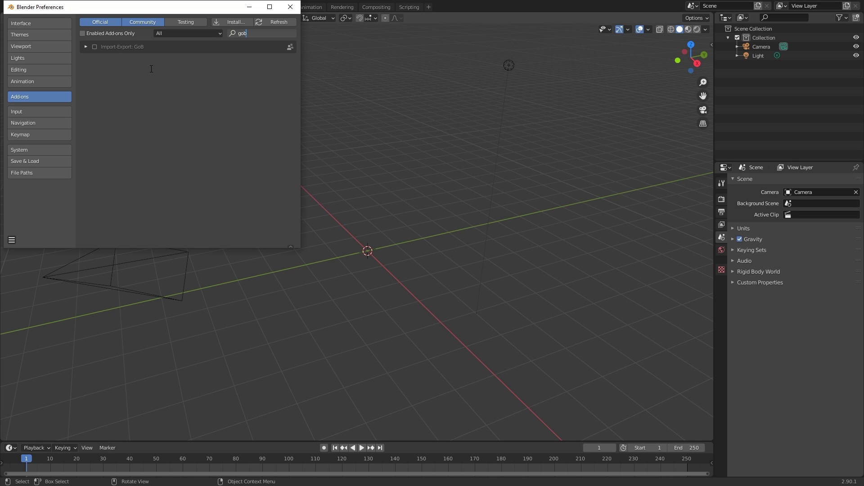
pyautogui.press('Return')
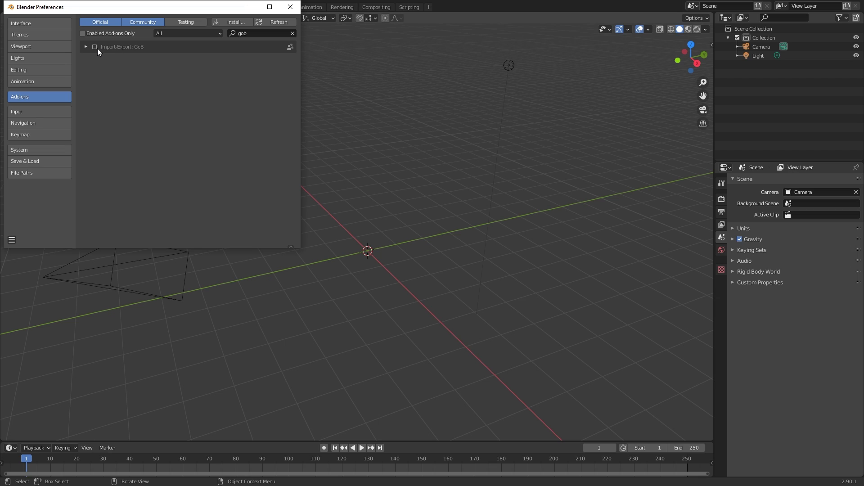
pyautogui.click(94, 47)
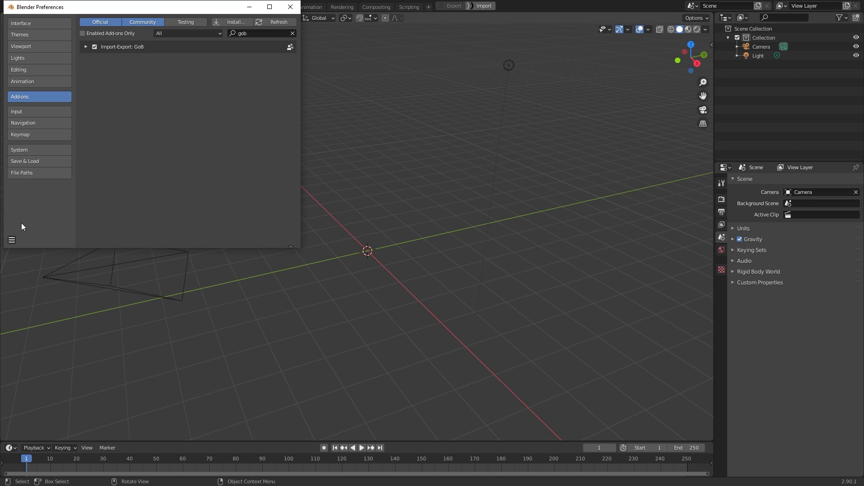
pyautogui.click(12, 241)
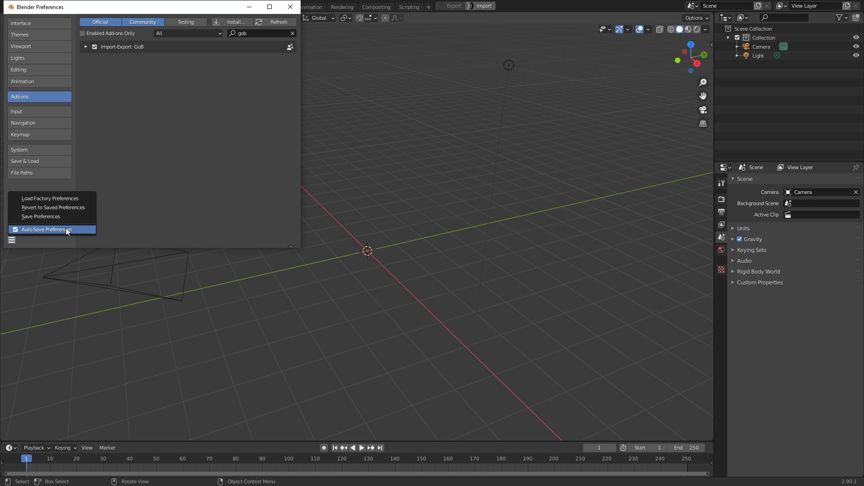
pyautogui.click(52, 217)
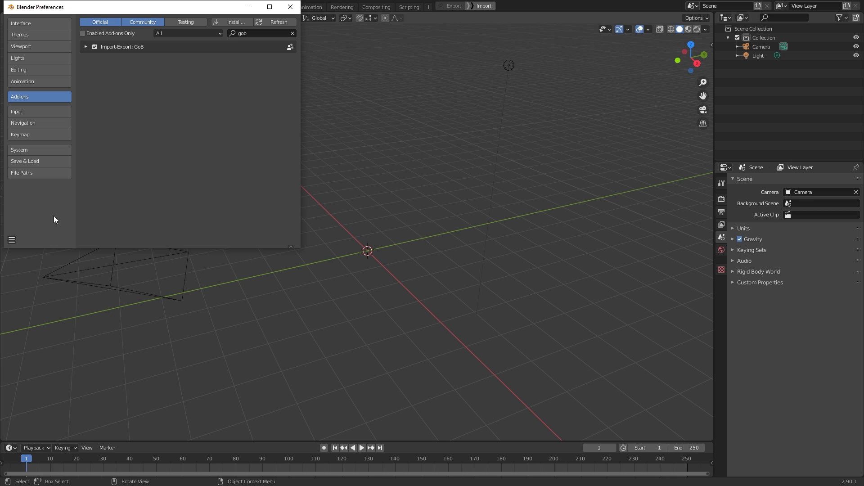
# Step: Expand the GoB add-on, review its Export and Import options including polypaint, then close Preferences
pyautogui.click(86, 47)
pyautogui.scroll(-8, 112, 158)
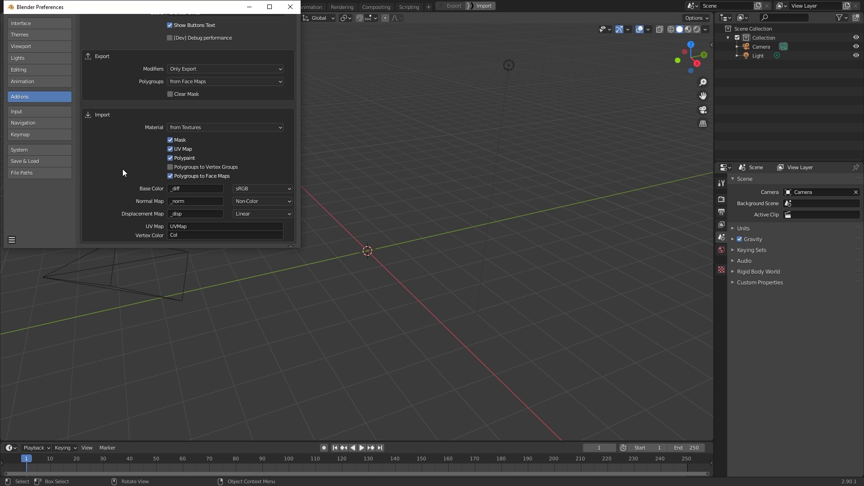
pyautogui.scroll(8, 129, 170)
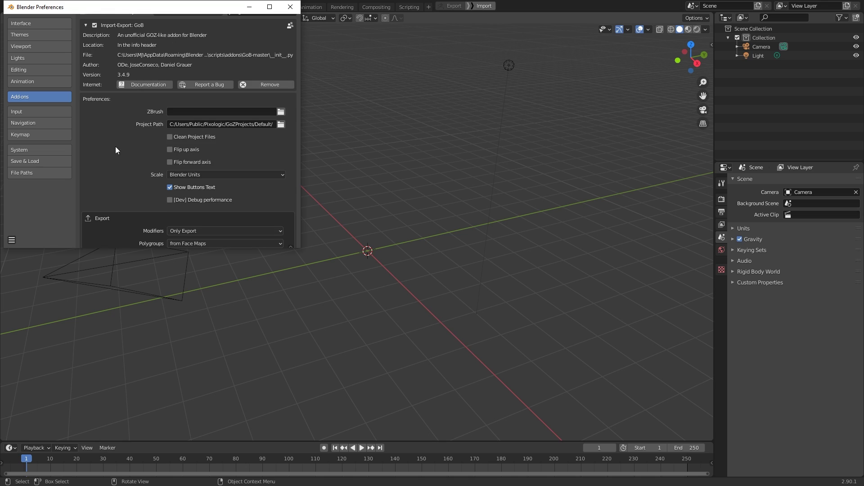
pyautogui.click(335, 103)
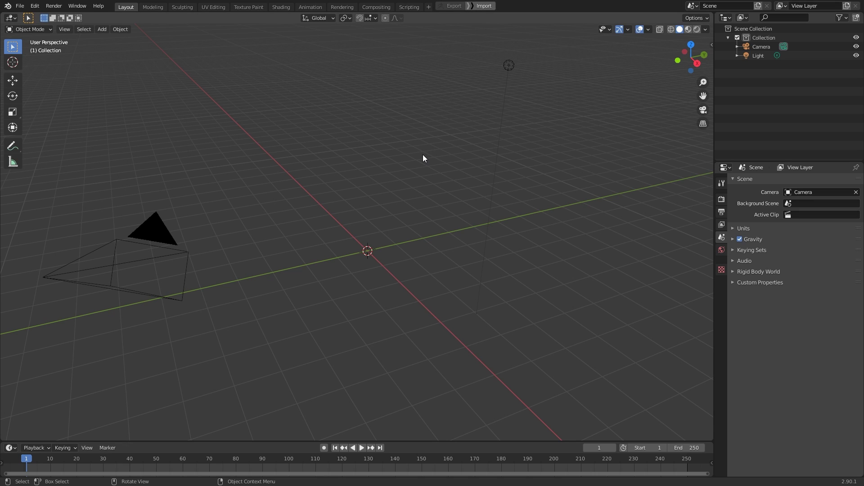
# Step: Add a plane mesh to the scene
pyautogui.hotkey('shift', 'a')
pyautogui.moveTo(391, 184)
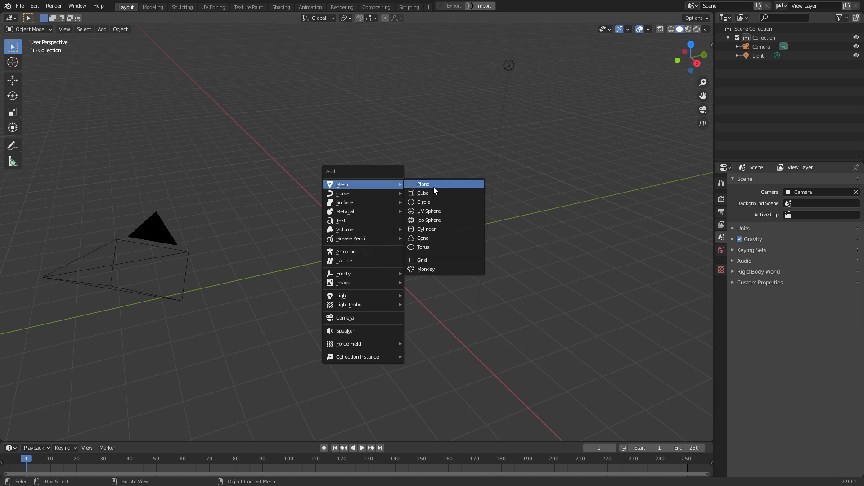
pyautogui.click(434, 187)
pyautogui.moveTo(381, 199); pyautogui.dragTo(420, 198, button='middle')
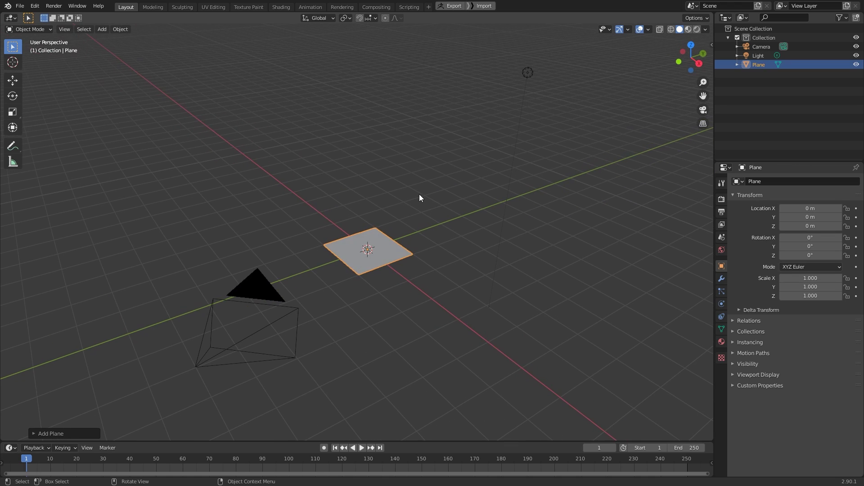
# Step: Point GoB's export at ZBrush.exe in C:\Program Files\Pixologic\ZBrush 2021
pyautogui.click(452, 6)
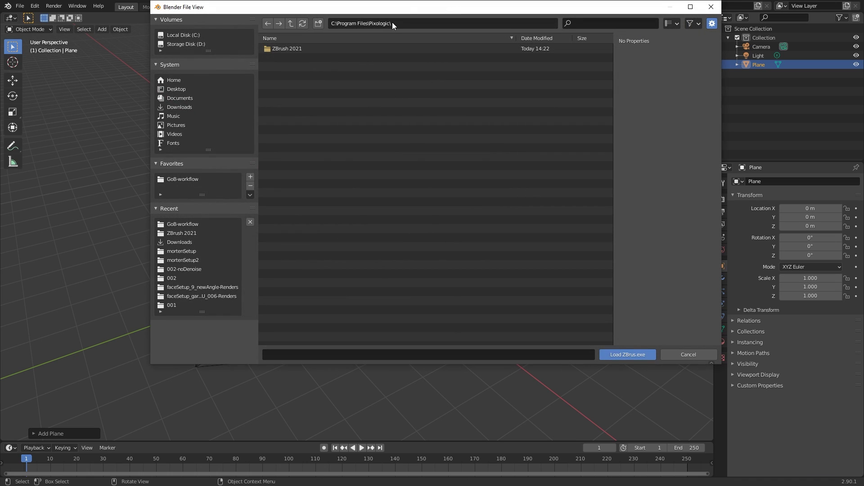
pyautogui.moveTo(358, 28); pyautogui.dragTo(369, 57)
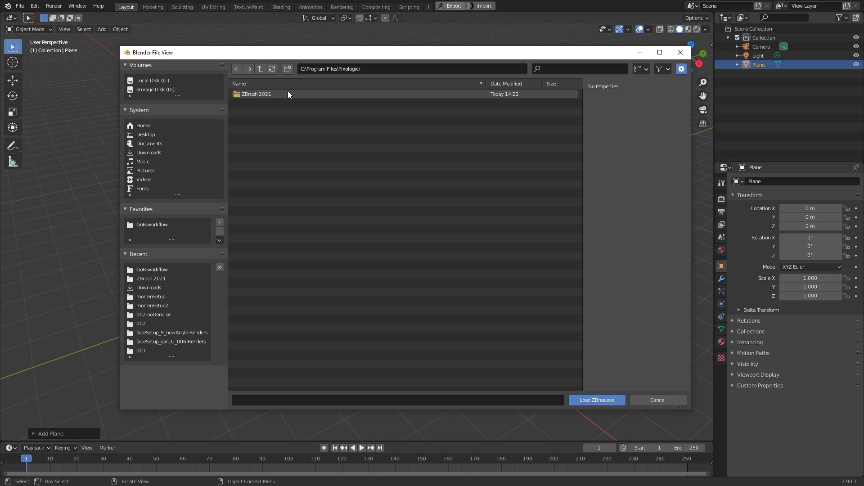
pyautogui.doubleClick(261, 93)
pyautogui.scroll(-3, 326, 181)
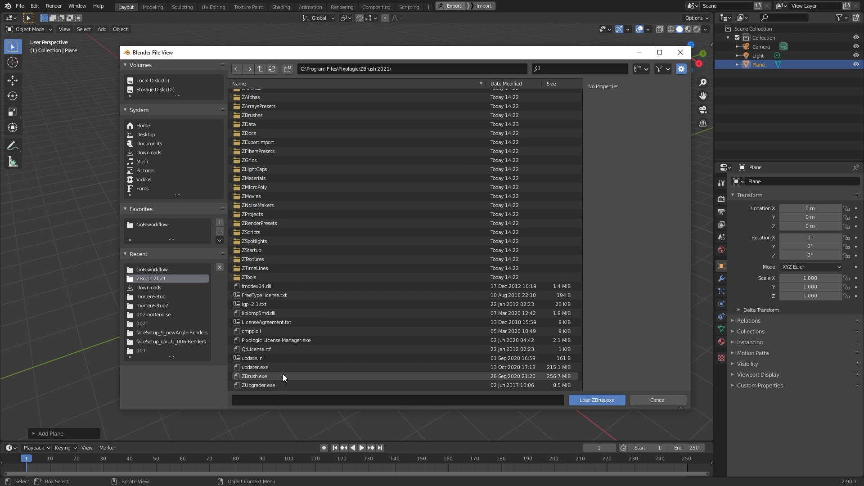
pyautogui.doubleClick(268, 378)
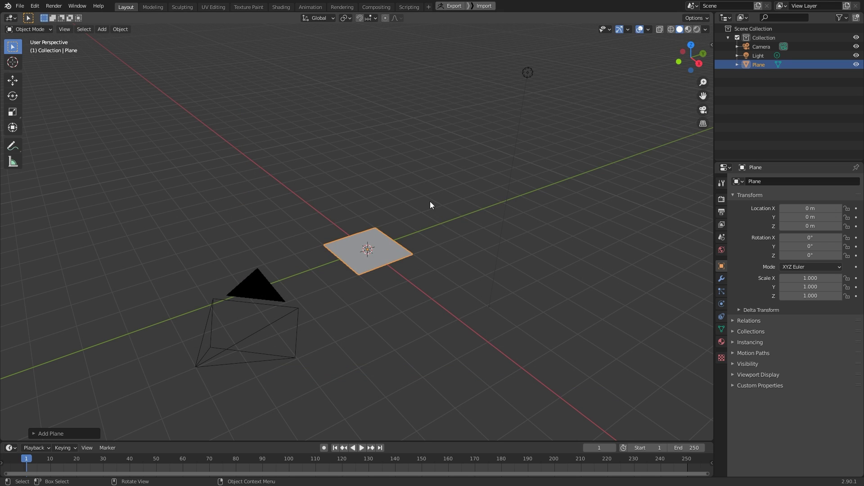
pyautogui.moveTo(424, 175); pyautogui.dragTo(418, 164, button='middle')
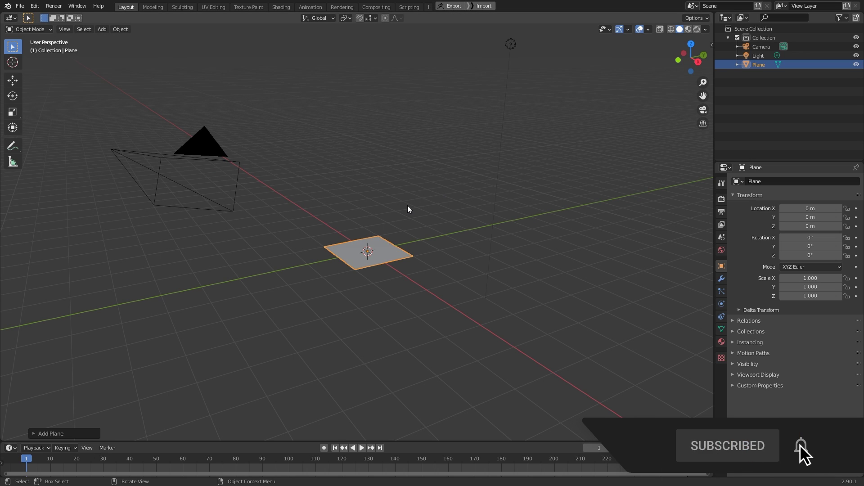
# Step: Delete the plane and add a UV sphere in its place
pyautogui.press('x')
pyautogui.click(396, 210)
pyautogui.hotkey('shift', 'a')
pyautogui.moveTo(388, 220)
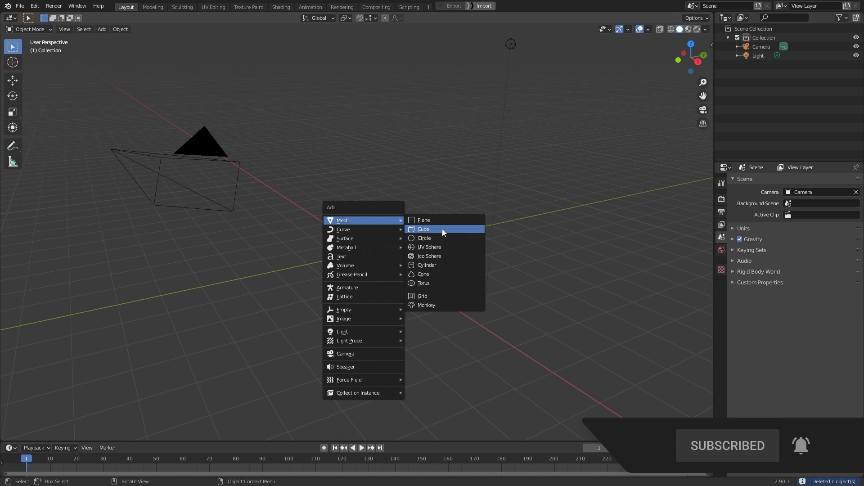
pyautogui.click(434, 248)
pyautogui.moveTo(396, 244); pyautogui.dragTo(376, 236, button='middle')
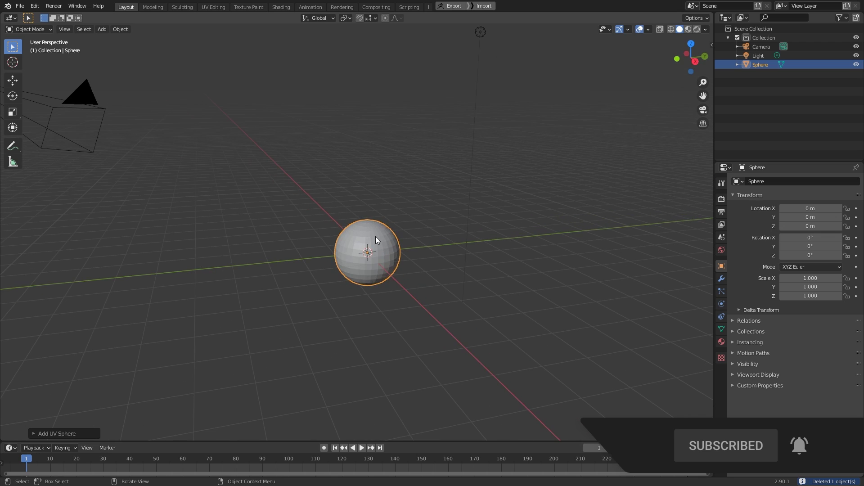
# Step: Stretch the sphere along the Z axis to a scale of 5.383
pyautogui.press('s')
pyautogui.press('z')
pyautogui.click(419, 153)
pyautogui.moveTo(418, 157); pyautogui.dragTo(429, 99, button='middle')
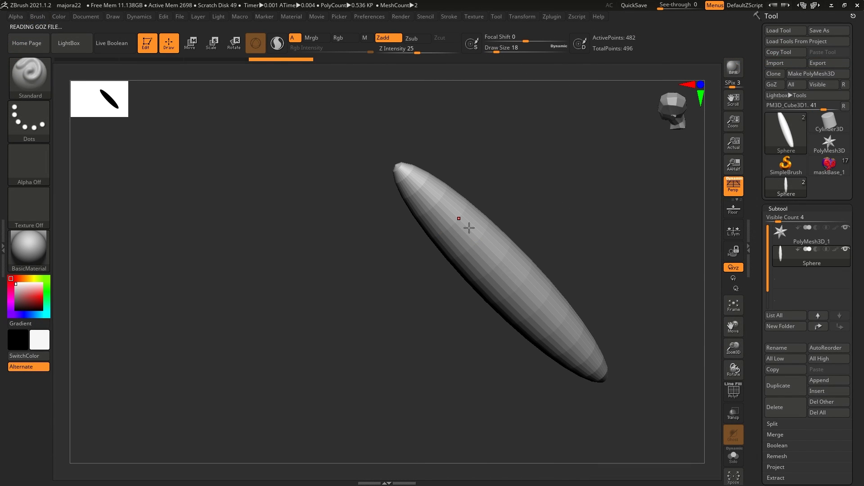
# Step: Pull a fin out of the sphere's middle with the Move brush and stand it upright
pyautogui.press('b')
pyautogui.press('m')
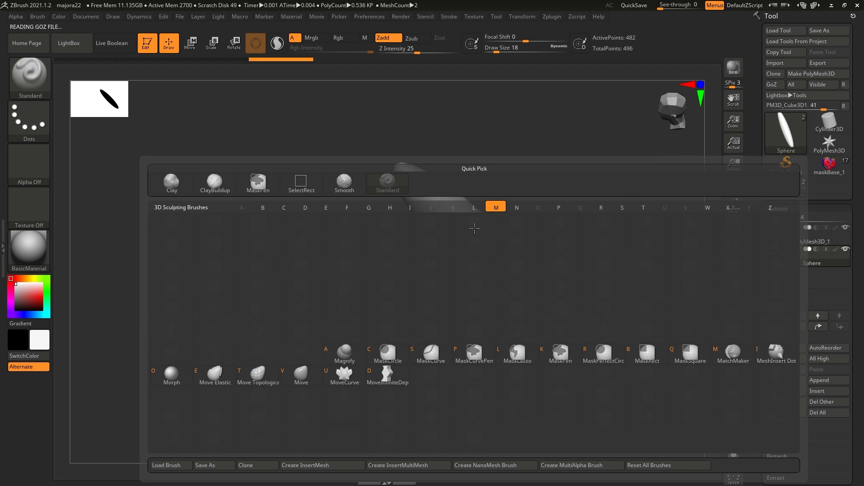
pyautogui.press('v')
pyautogui.moveTo(504, 246); pyautogui.dragTo(540, 207)
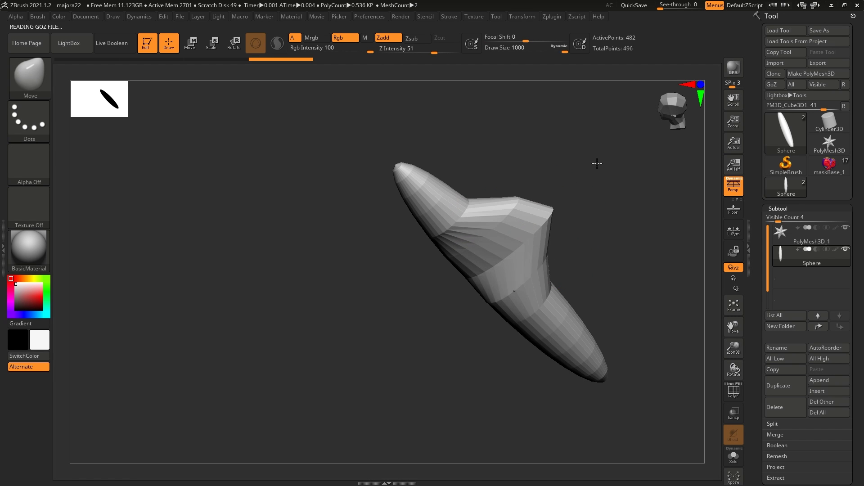
pyautogui.moveTo(535, 176)
pyautogui.mouseDown()
pyautogui.moveTo(554, 154)
pyautogui.moveTo(531, 141)
pyautogui.mouseUp()
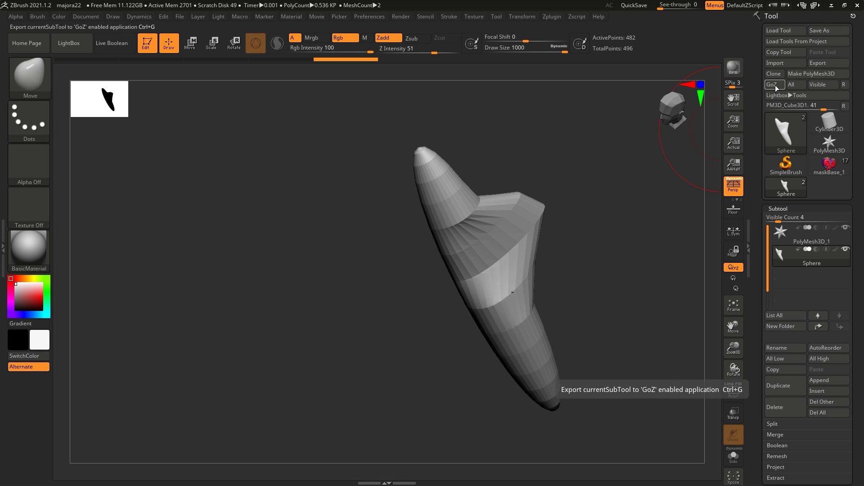
# Step: Set Draw Size to 888 and export the Sphere subtool through GoZ
pyautogui.click(843, 84)
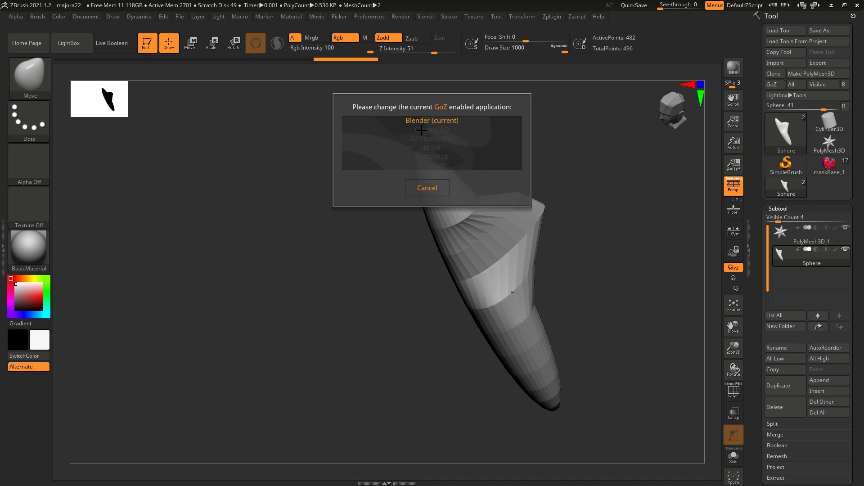
pyautogui.click(427, 187)
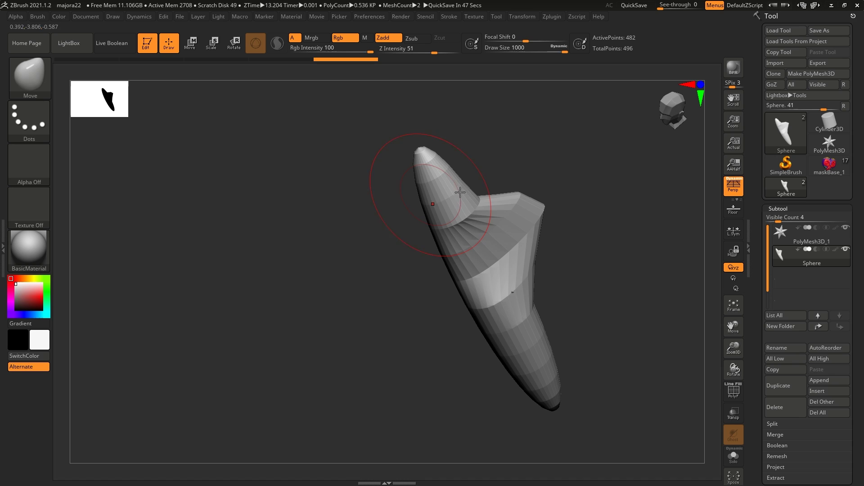
pyautogui.press('s')
pyautogui.click(646, 145)
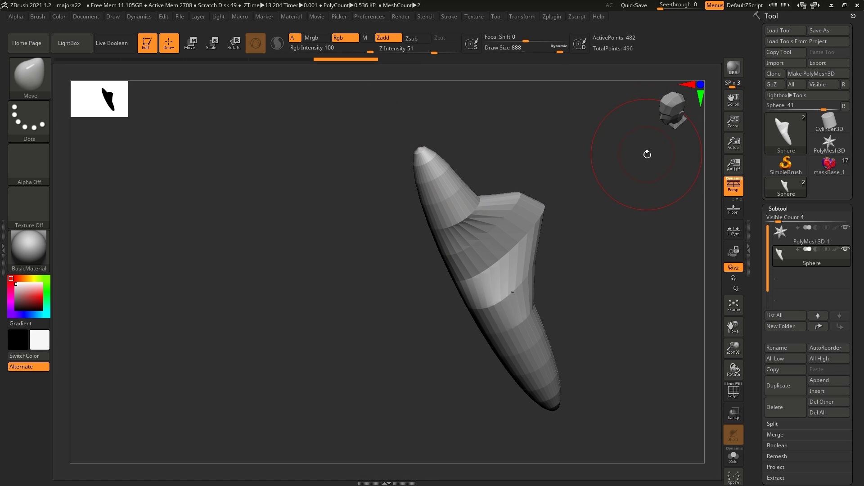
pyautogui.click(773, 85)
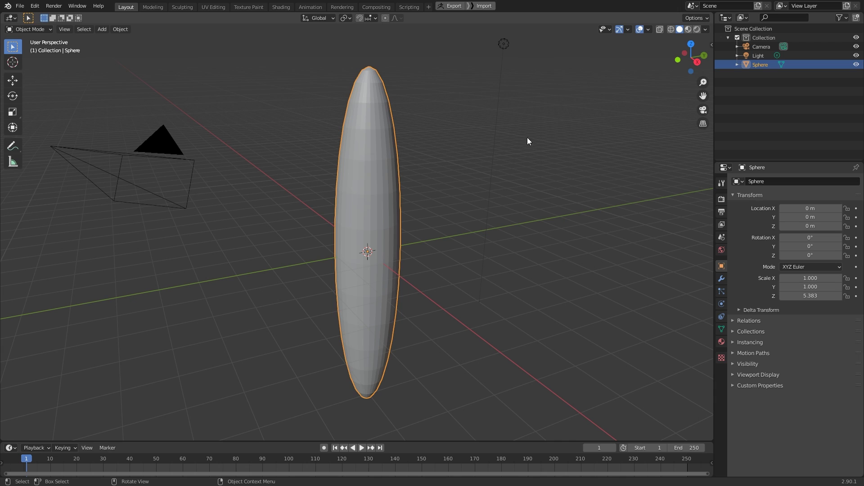
# Step: Import the finned sphere from ZBrush into Blender and orbit to inspect it edge-on
pyautogui.click(552, 126)
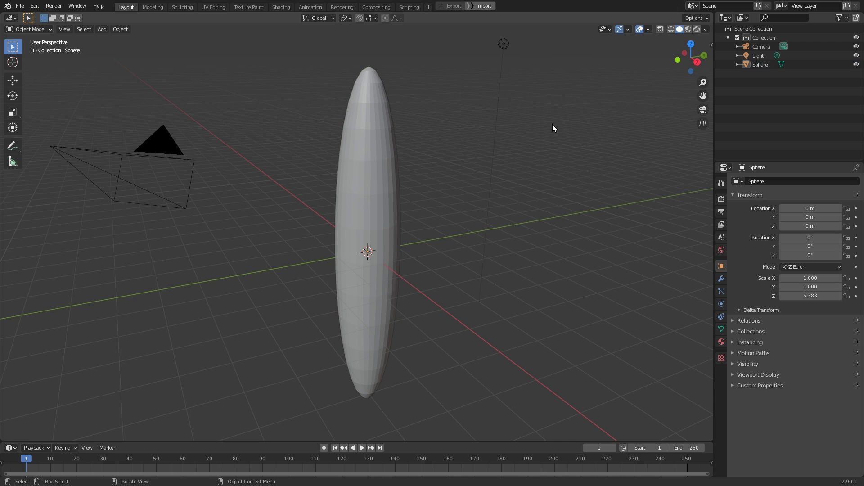
pyautogui.click(484, 6)
pyautogui.moveTo(490, 158); pyautogui.dragTo(477, 26, button='middle')
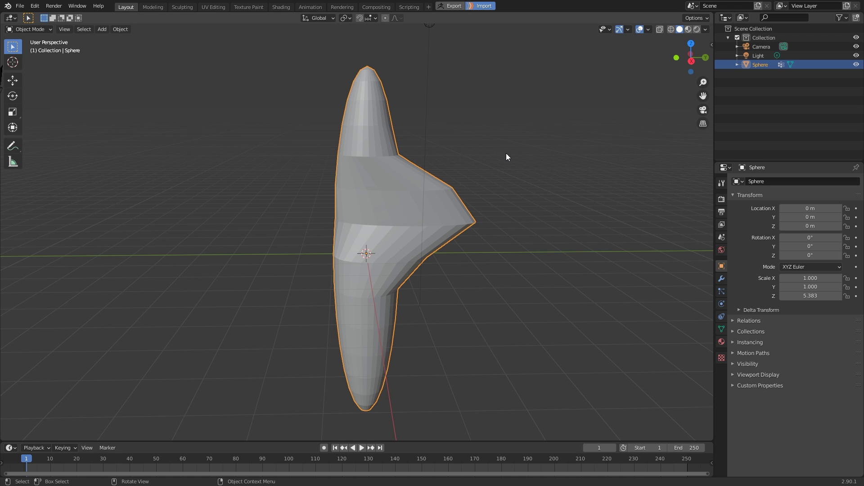
pyautogui.moveTo(486, 186); pyautogui.dragTo(527, 180, button='middle')
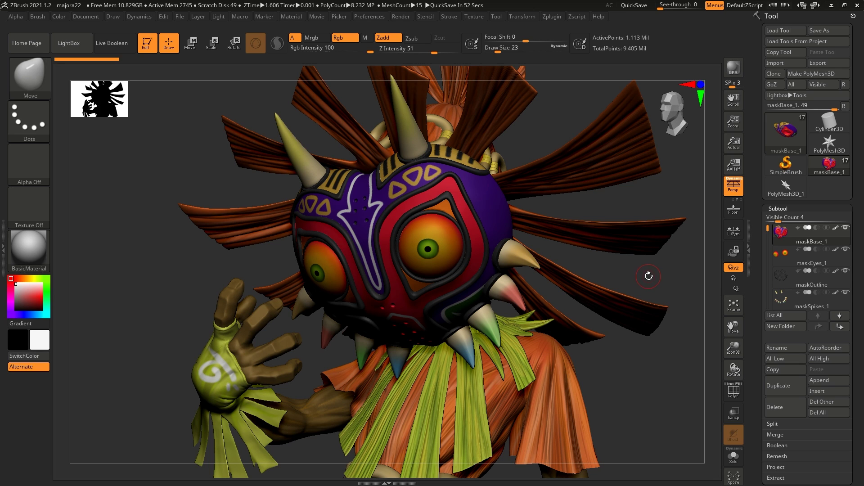
# Step: Rotate the painted mask character to inspect its subtools
pyautogui.moveTo(654, 280); pyautogui.dragTo(652, 275)
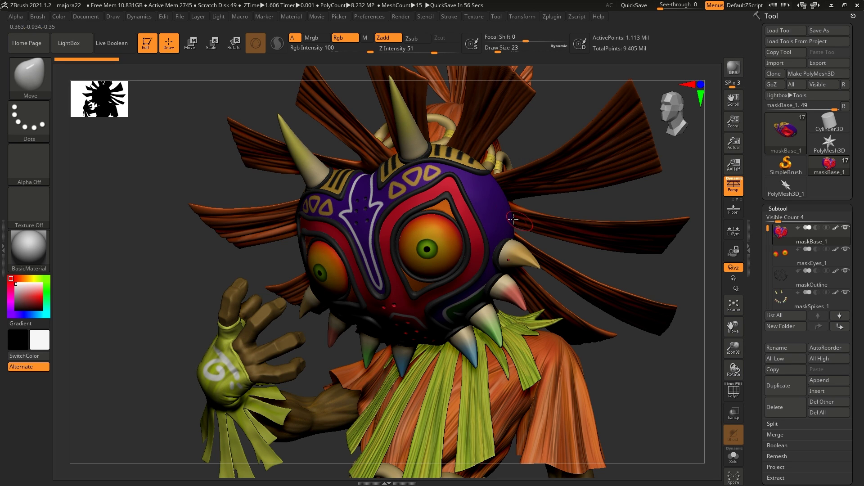
pyautogui.moveTo(513, 216); pyautogui.dragTo(420, 194, button='right')
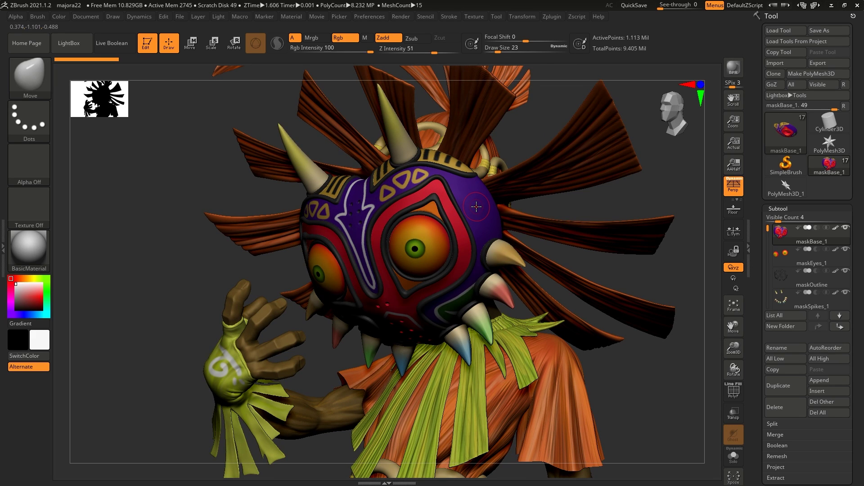
# Step: Solo the maskBase_1 subtool and smooth out the noisy detail in its eye socket
pyautogui.click(733, 455)
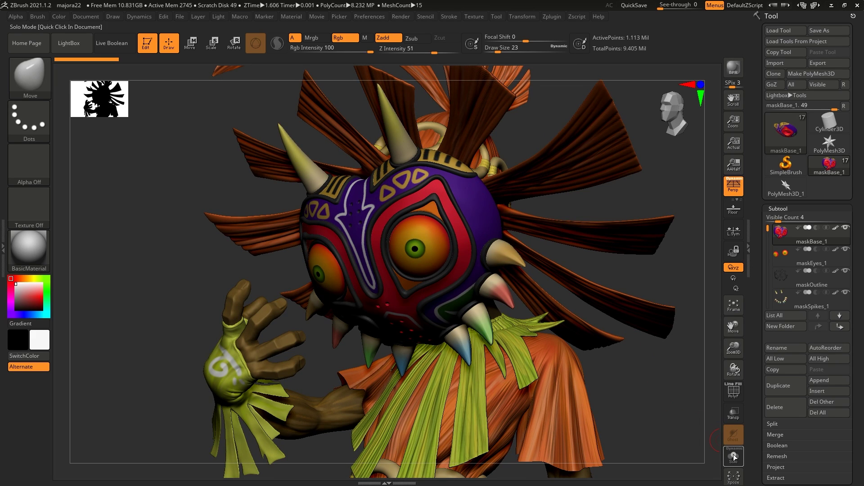
pyautogui.moveTo(515, 263)
pyautogui.mouseDown()
pyautogui.moveTo(531, 260)
pyautogui.moveTo(482, 255)
pyautogui.moveTo(493, 252)
pyautogui.mouseUp()
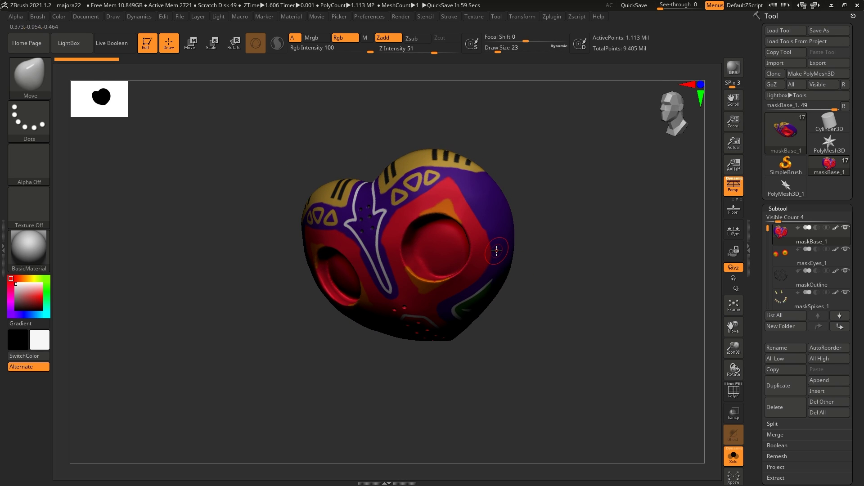
pyautogui.hotkey('shift', 'f')
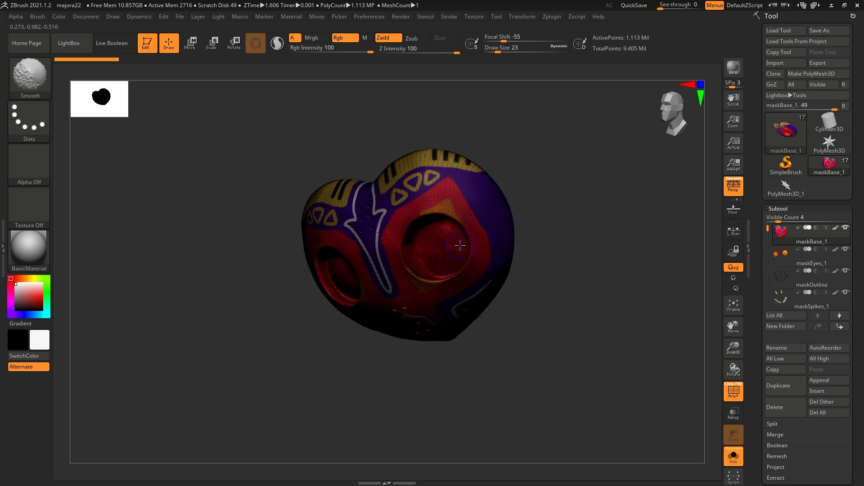
pyautogui.keyDown('shift'); pyautogui.moveTo(462, 246); pyautogui.dragTo(462, 236); pyautogui.keyUp('shift')
pyautogui.moveTo(404, 237); pyautogui.dragTo(441, 182, button='right')
pyautogui.hotkey('shift', 'f')
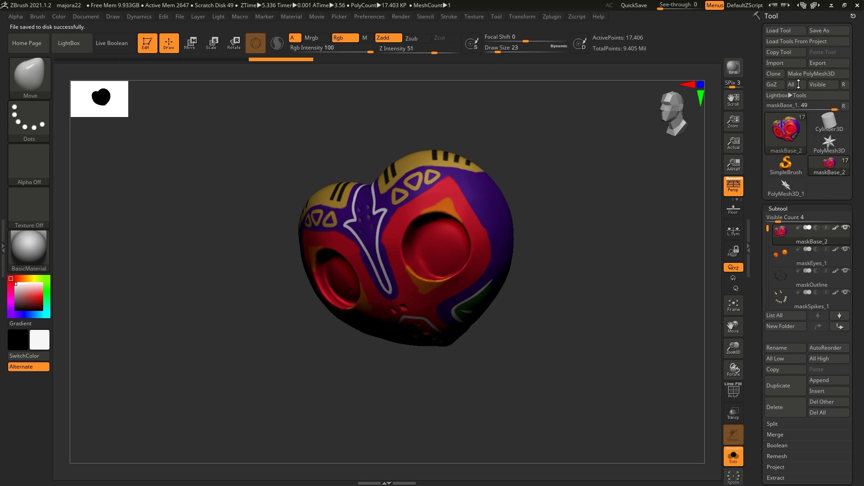
# Step: Export the visible mask subtools via GoZ and import maskBase_2 into Blender
pyautogui.click(822, 86)
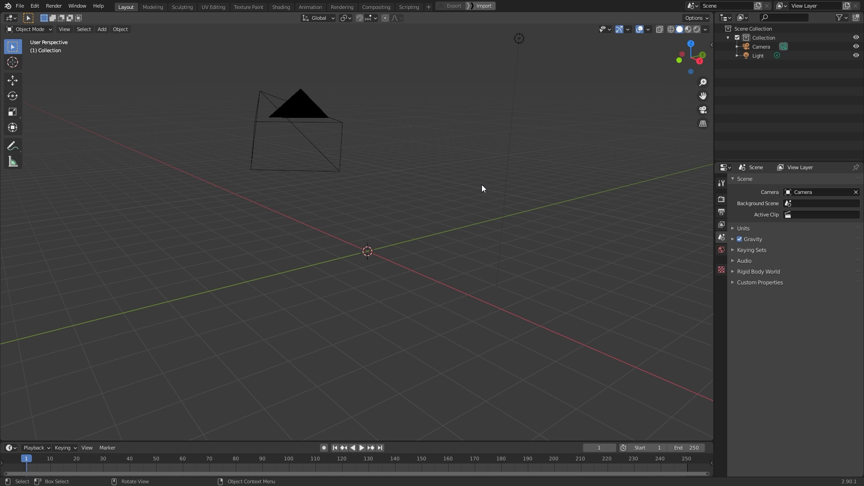
pyautogui.click(483, 6)
pyautogui.scroll(6, 344, 253)
pyautogui.scroll(3, 344, 253)
pyautogui.moveTo(344, 253); pyautogui.dragTo(636, 68, button='middle')
# Step: Switch the viewport to Material Preview to show the mask's polypaint colours
pyautogui.click(688, 29)
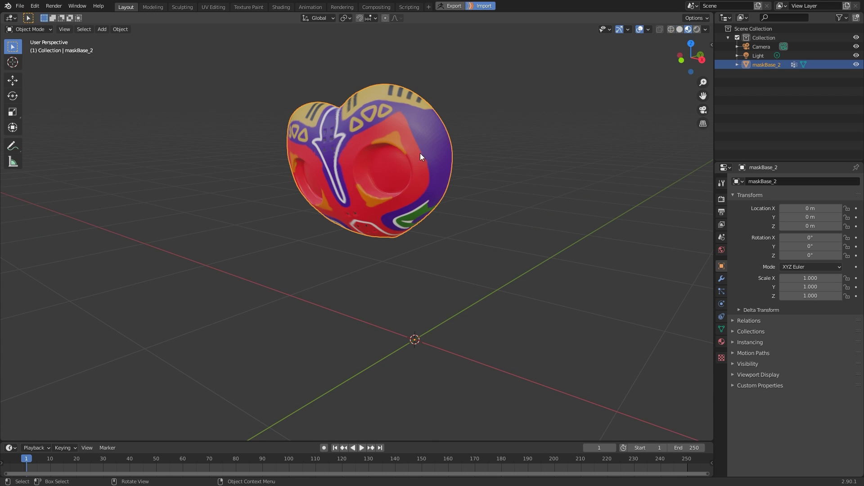
pyautogui.moveTo(420, 153)
pyautogui.mouseDown(button='middle')
pyautogui.moveTo(443, 186)
pyautogui.moveTo(458, 172)
pyautogui.mouseUp(button='middle')
pyautogui.scroll(4, 458, 172)
pyautogui.scroll(2, 427, 194)
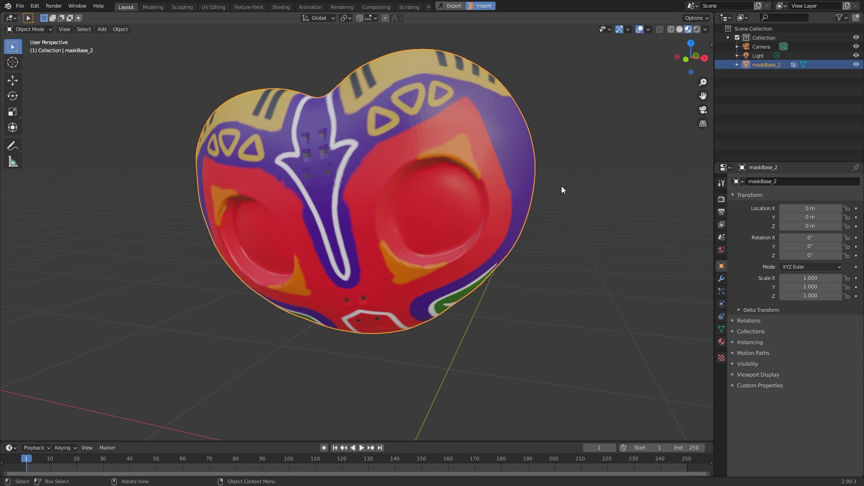
pyautogui.moveTo(574, 183); pyautogui.dragTo(568, 188, button='middle')
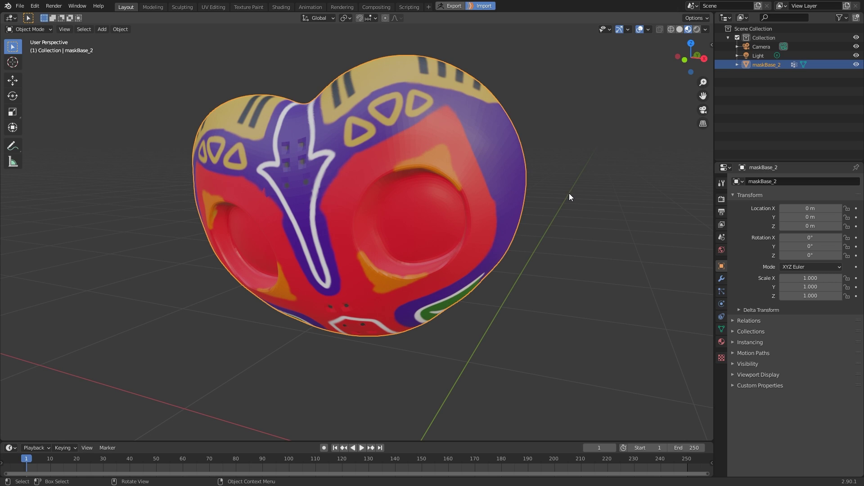
pyautogui.moveTo(562, 197); pyautogui.dragTo(554, 199, button='middle')
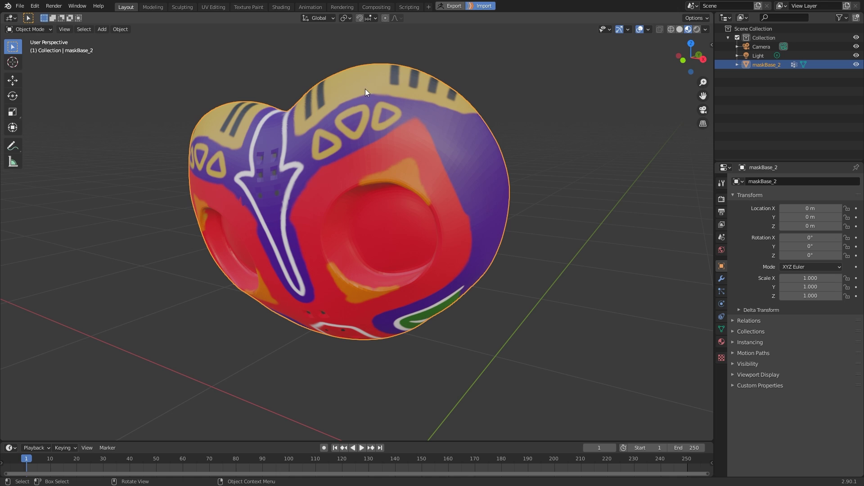
# Step: In the Shading workspace, cut the image texture's link into the mask's Base Color
pyautogui.click(279, 6)
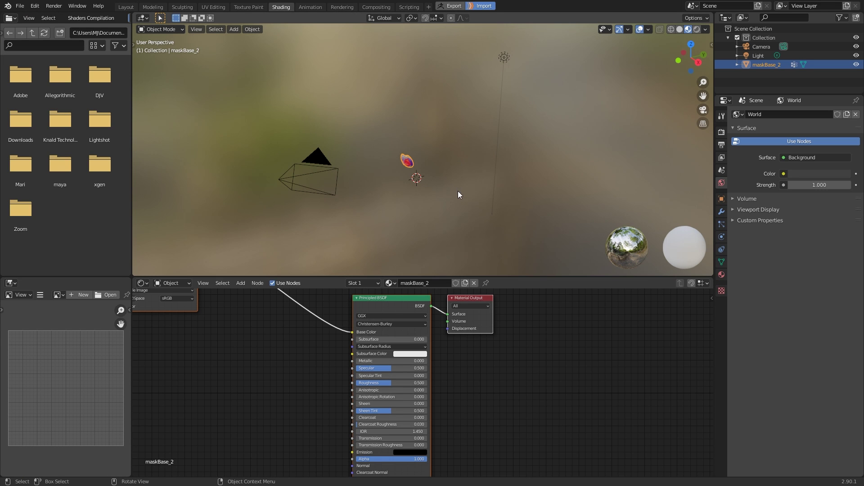
pyautogui.press('KP_Decimal')
pyautogui.press('Home')
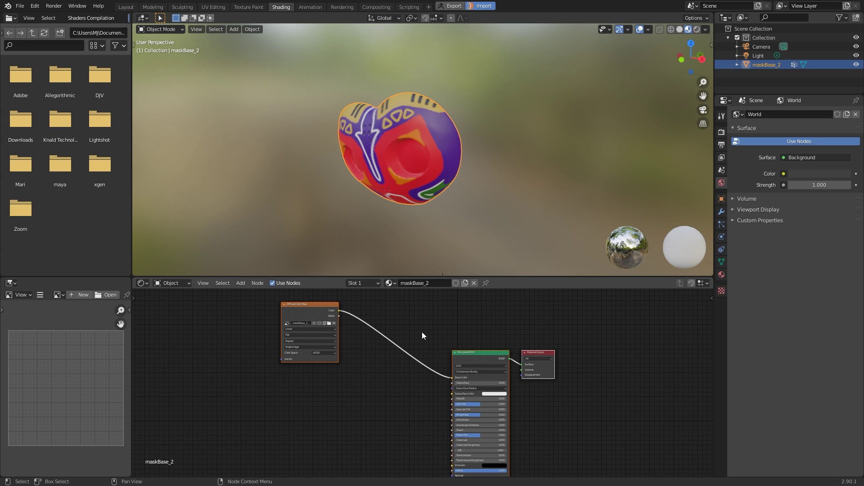
pyautogui.keyDown('ctrl'); pyautogui.moveTo(401, 341); pyautogui.dragTo(394, 392, button='right'); pyautogui.keyUp('ctrl')
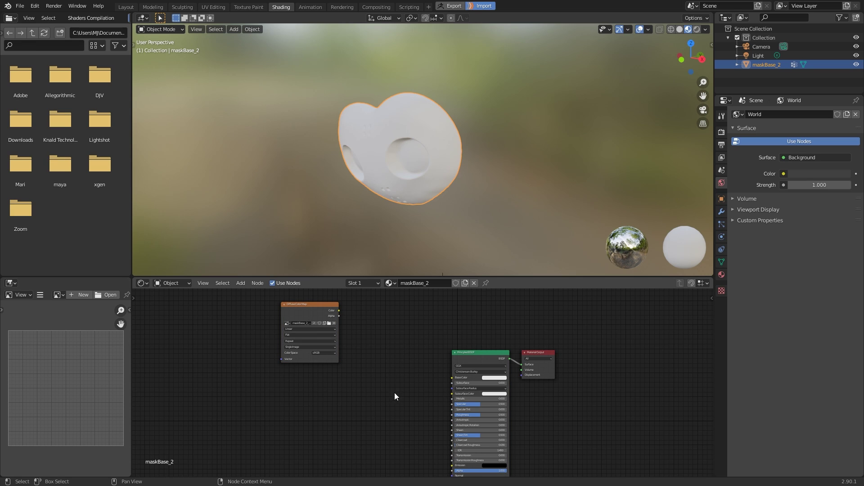
pyautogui.moveTo(394, 393); pyautogui.dragTo(409, 332, button='middle')
pyautogui.scroll(1, 352, 359)
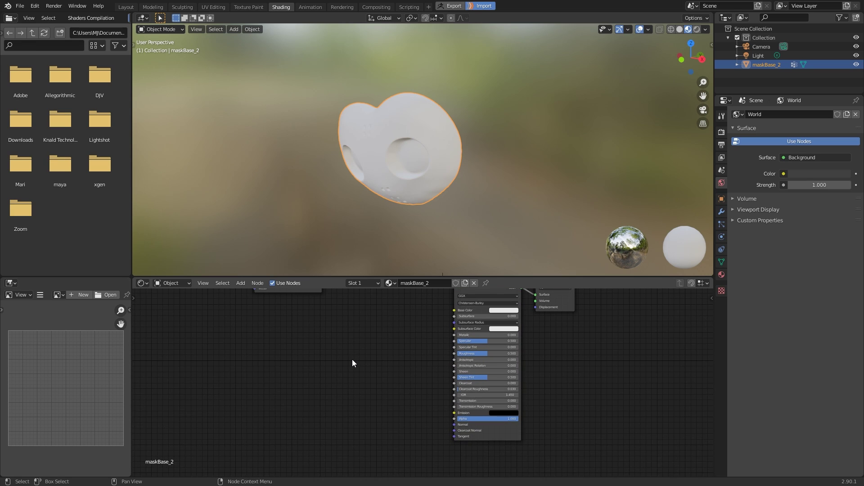
# Step: Add an Attribute node, found by searching 'att', beside the Principled BSDF
pyautogui.hotkey('shift', 'a')
pyautogui.click(331, 369)
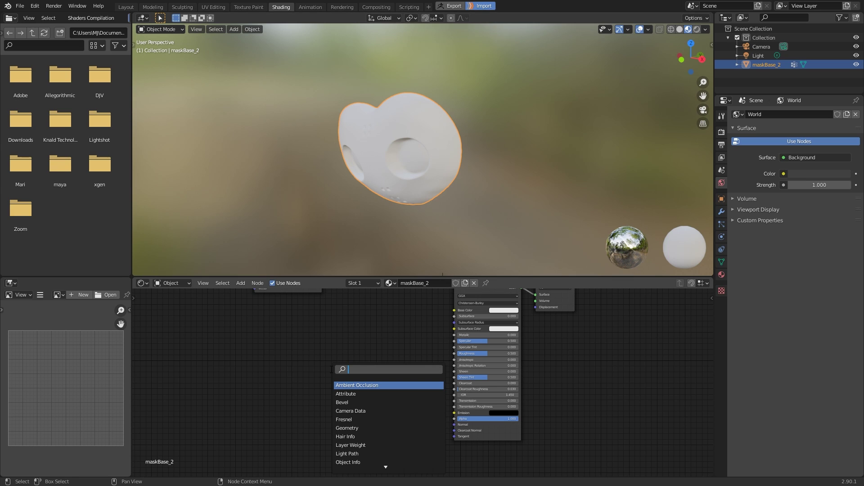
pyautogui.write('att')
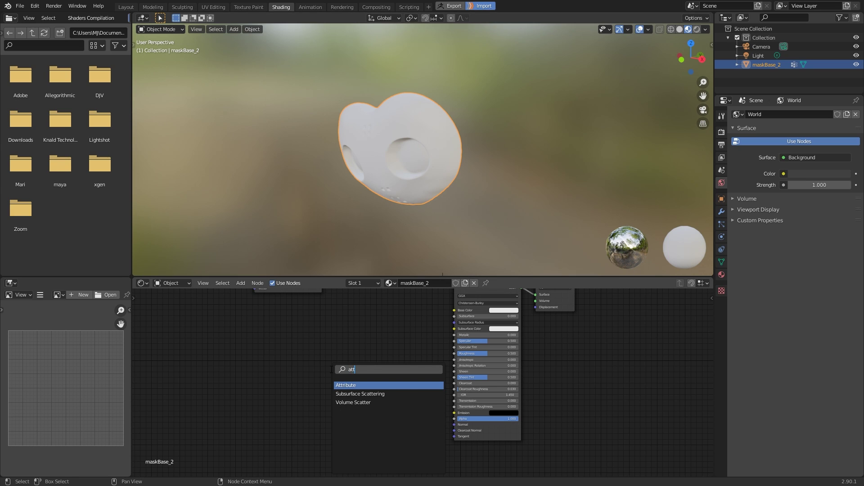
pyautogui.press('Return')
pyautogui.click(350, 328)
pyautogui.scroll(2, 387, 347)
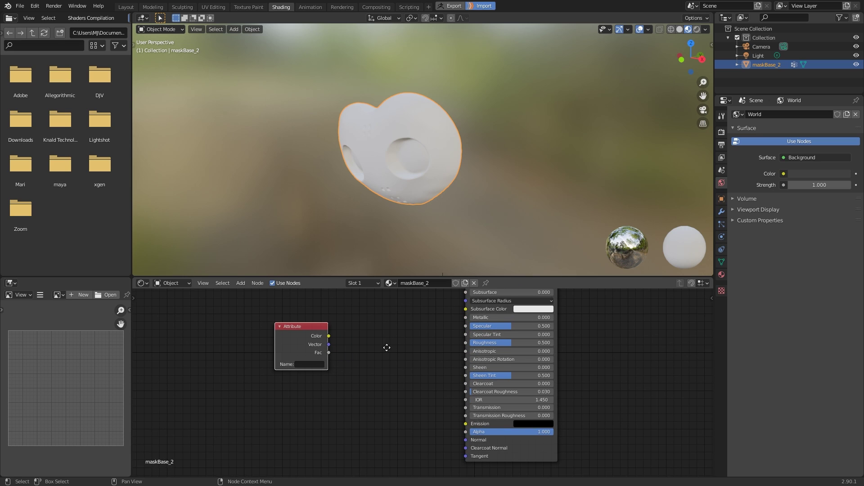
pyautogui.moveTo(387, 347); pyautogui.dragTo(358, 368, button='middle')
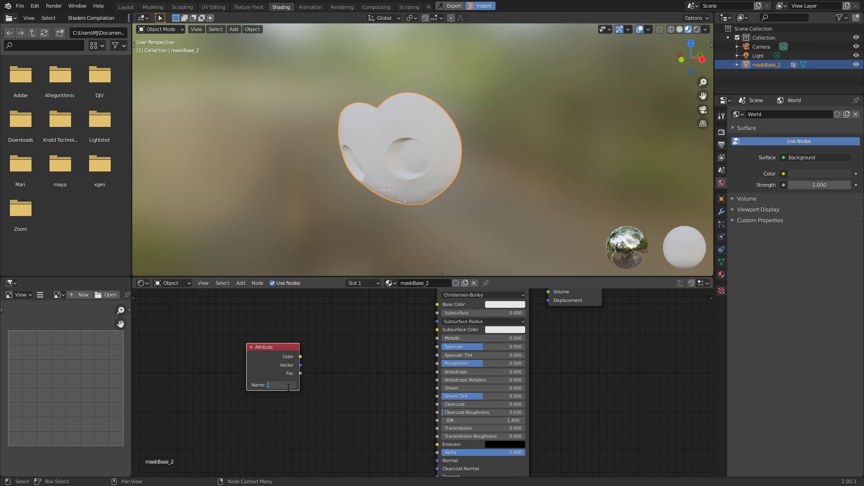
pyautogui.click(417, 139)
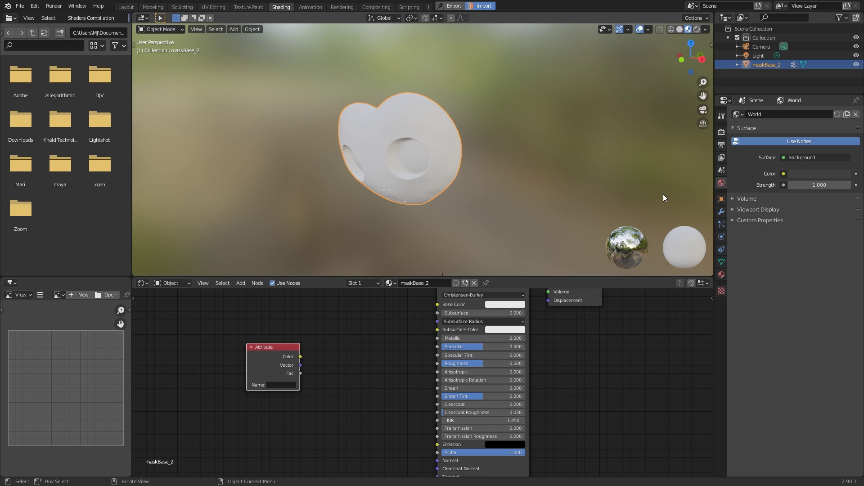
# Step: Check maskBase_2's vertex colour layers and set the Attribute node's name to Col
pyautogui.click(722, 261)
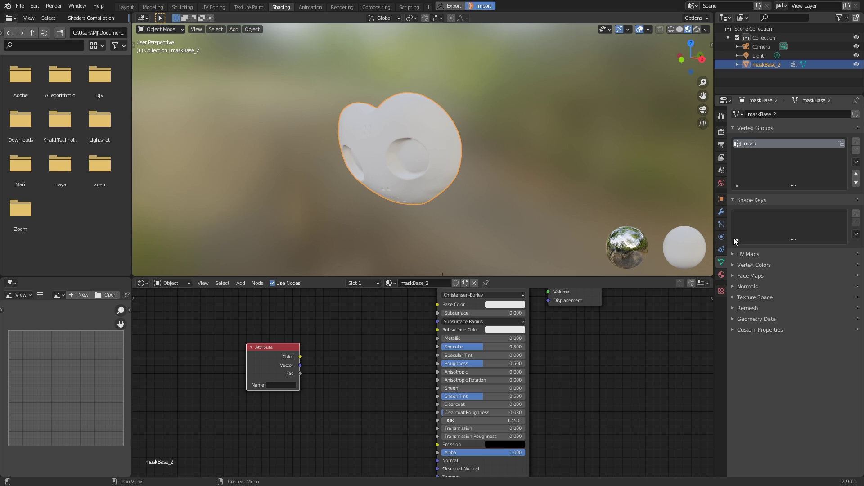
pyautogui.click(734, 266)
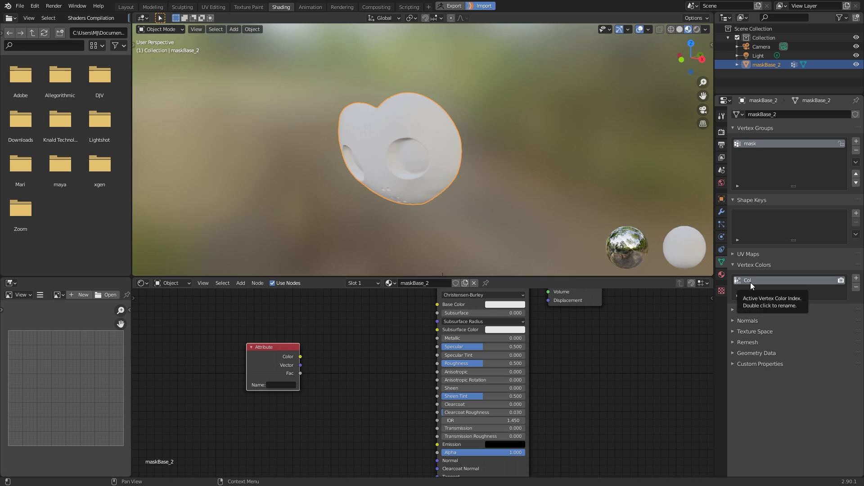
pyautogui.click(285, 385)
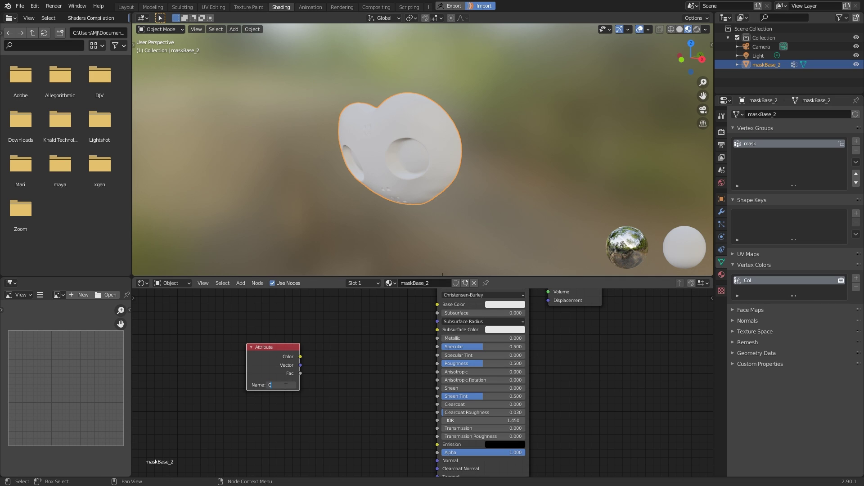
pyautogui.write('Col')
pyautogui.press('Return')
# Step: Link the Attribute Color output to Principled BSDF Base Color and inspect the painted mask
pyautogui.moveTo(310, 379); pyautogui.dragTo(229, 395, button='middle')
pyautogui.scroll(2, 283, 372)
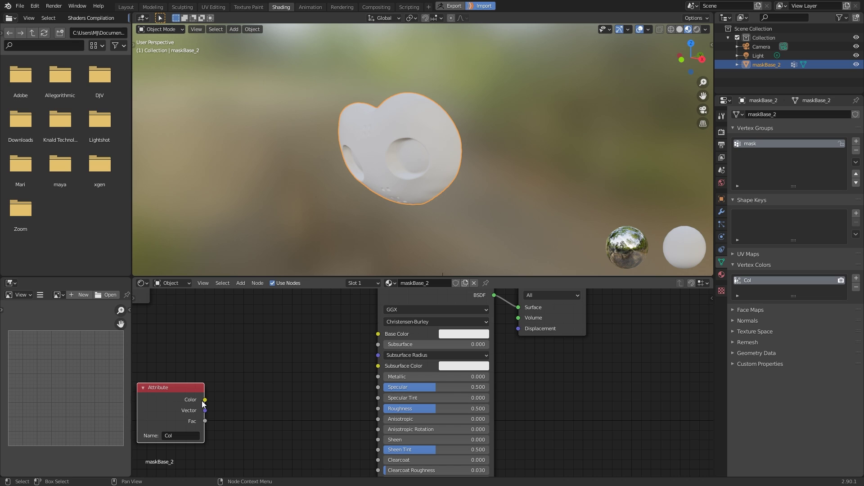
pyautogui.moveTo(205, 399); pyautogui.dragTo(378, 334)
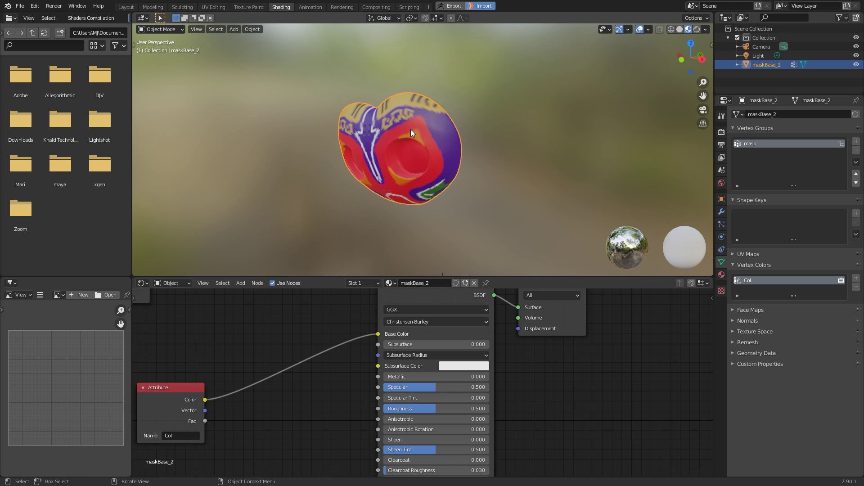
pyautogui.scroll(5, 410, 129)
pyautogui.moveTo(463, 125); pyautogui.dragTo(492, 152, button='middle')
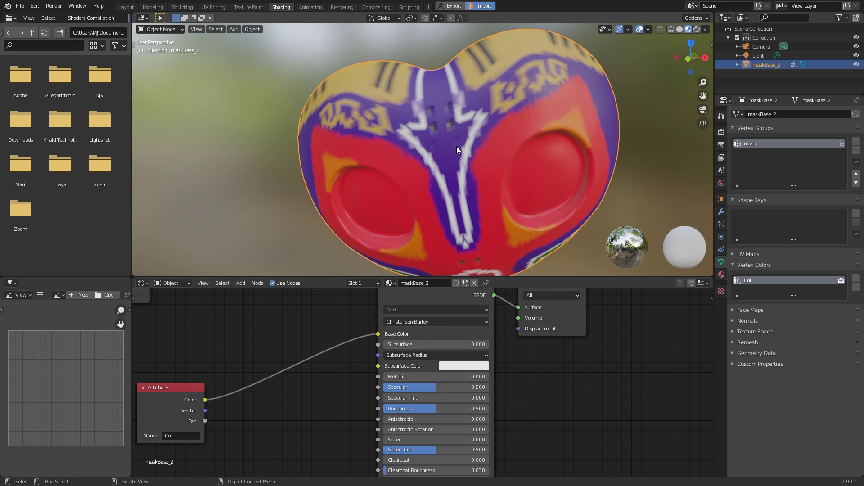
pyautogui.scroll(-3, 457, 175)
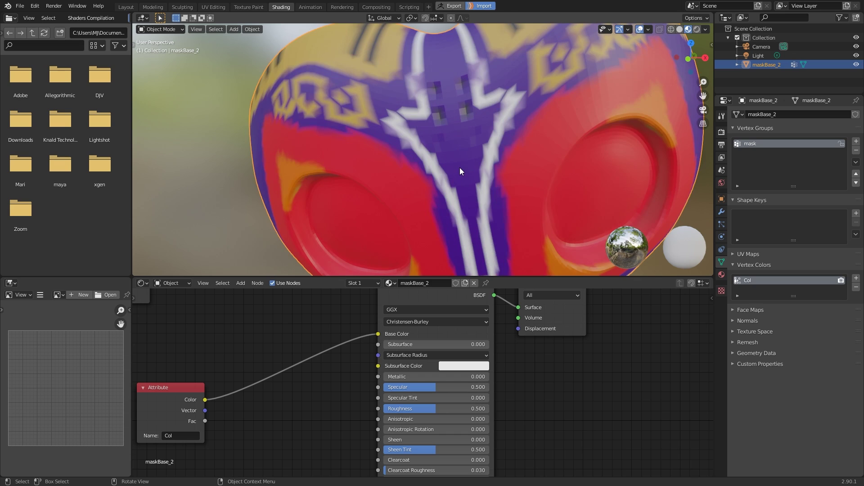
pyautogui.press('Home')
# Step: Swap Base Color between the Diffuse Color Map and Attribute colour, comparing both on the mask
pyautogui.moveTo(213, 335); pyautogui.dragTo(266, 349)
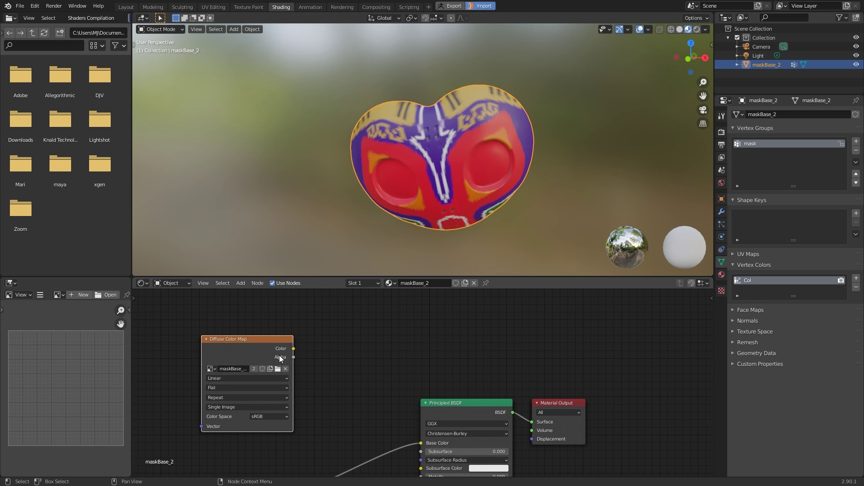
pyautogui.moveTo(279, 355); pyautogui.dragTo(285, 315, button='middle')
pyautogui.moveTo(289, 315)
pyautogui.mouseDown()
pyautogui.moveTo(379, 371)
pyautogui.moveTo(416, 410)
pyautogui.mouseUp()
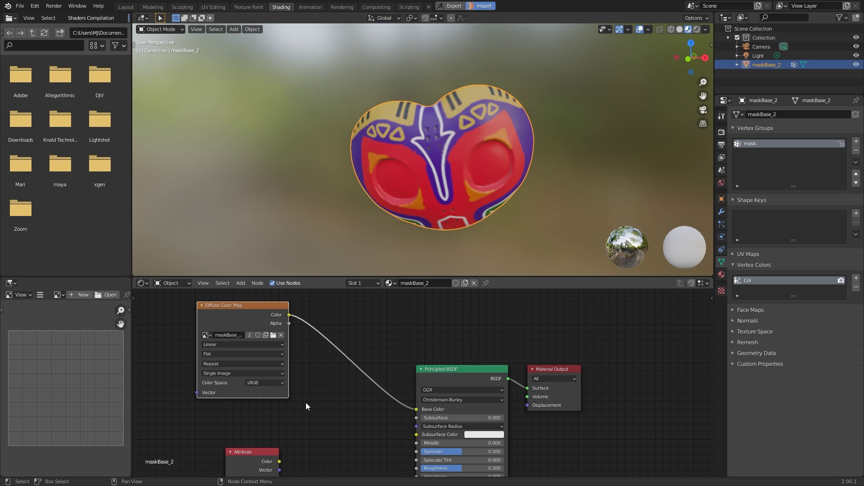
pyautogui.moveTo(279, 461); pyautogui.dragTo(416, 410)
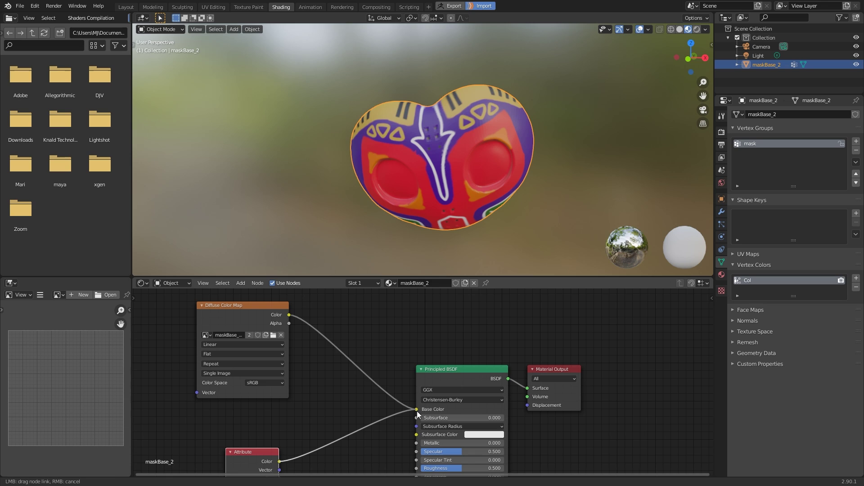
pyautogui.moveTo(410, 261); pyautogui.dragTo(399, 220, button='middle')
pyautogui.scroll(4, 398, 150)
pyautogui.moveTo(398, 150); pyautogui.dragTo(426, 144, button='middle')
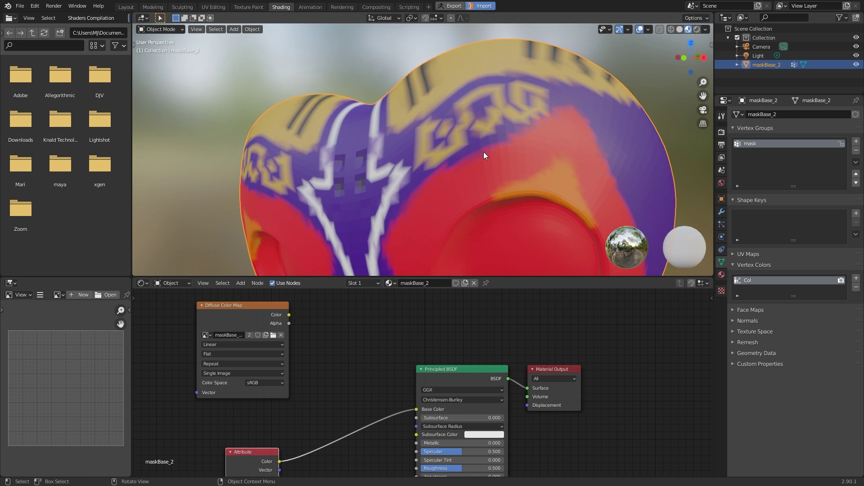
pyautogui.scroll(3, 469, 156)
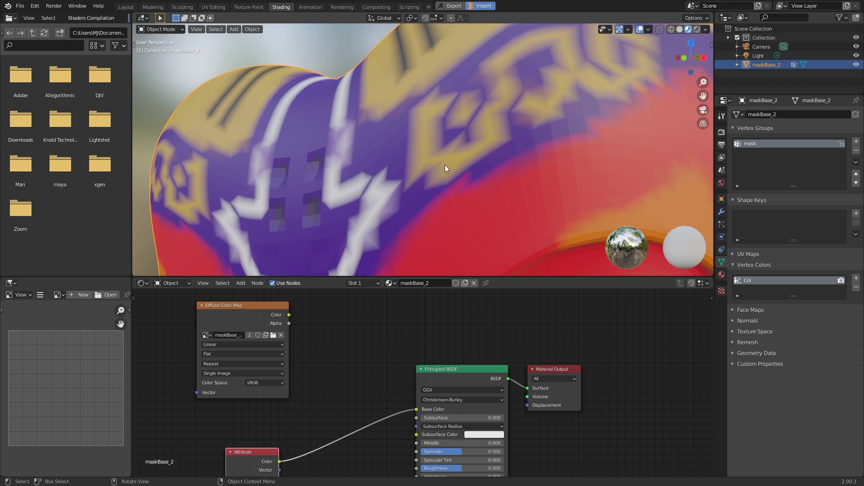
pyautogui.scroll(-3, 469, 166)
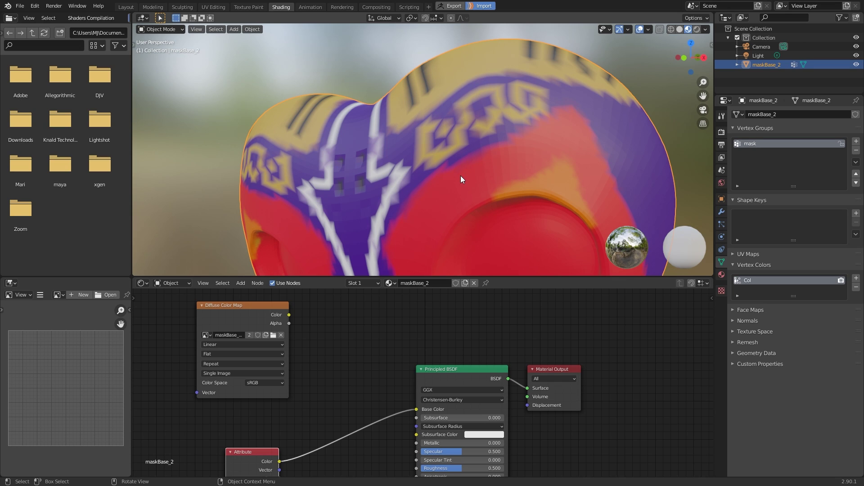
# Step: Reconnect the Diffuse Color Map to Base Color and switch to ZBrush
pyautogui.moveTo(289, 314); pyautogui.dragTo(416, 409)
pyautogui.scroll(-2, 367, 349)
pyautogui.hotkey('alt', 'Tab')
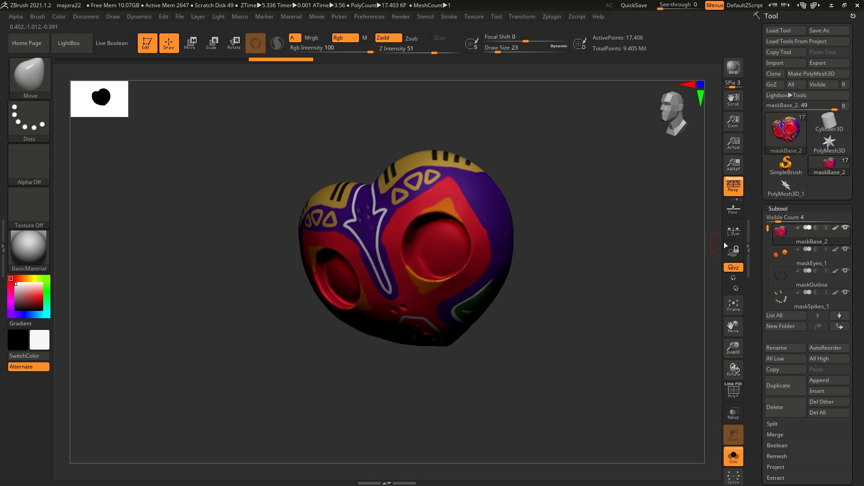
# Step: Make maskEyes_1 the active subtool, frame it and show its polygon wireframe
pyautogui.click(796, 256)
pyautogui.press('f')
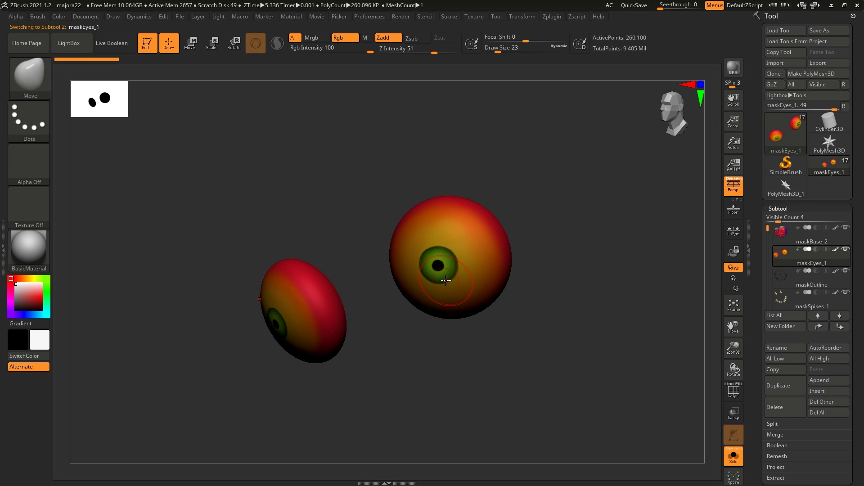
pyautogui.hotkey('shift', 'f')
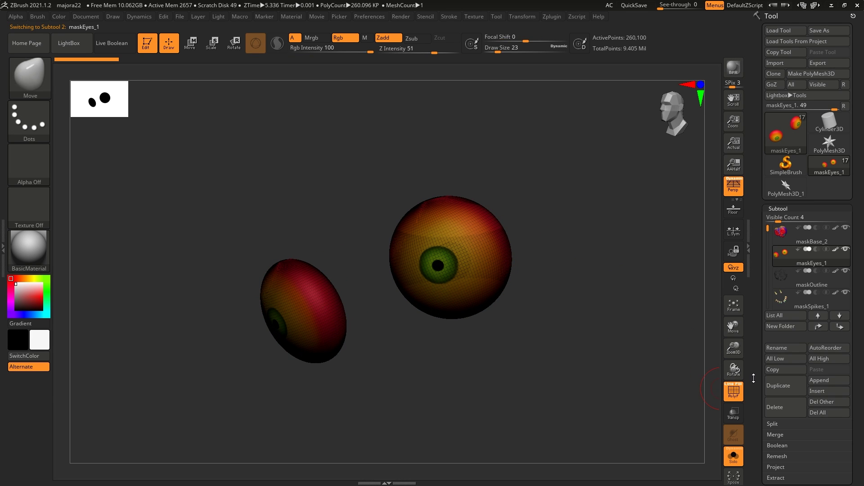
pyautogui.scroll(-3, 749, 351)
# Step: Drop the eyes to their lowest subdivision level in Geometry and send them to Blender with GoB
pyautogui.click(786, 398)
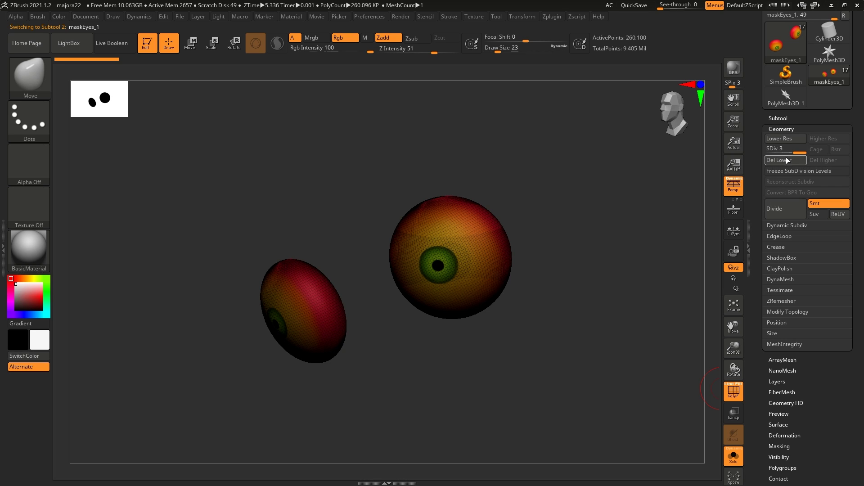
pyautogui.press('shift')
pyautogui.moveTo(801, 150); pyautogui.dragTo(766, 150)
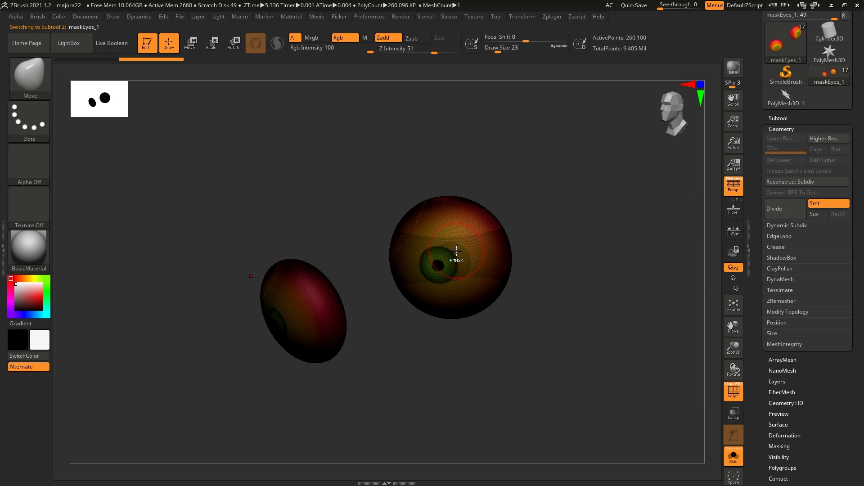
pyautogui.keyDown('ctrl'); pyautogui.scroll(5, 457, 257); pyautogui.keyUp('ctrl')
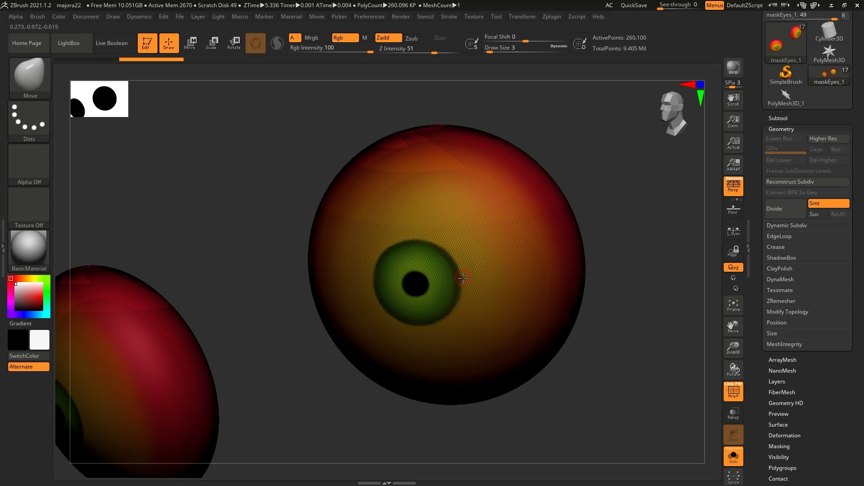
pyautogui.press('ctrl')
pyautogui.keyDown('ctrl'); pyautogui.scroll(-3, 472, 260); pyautogui.keyUp('ctrl')
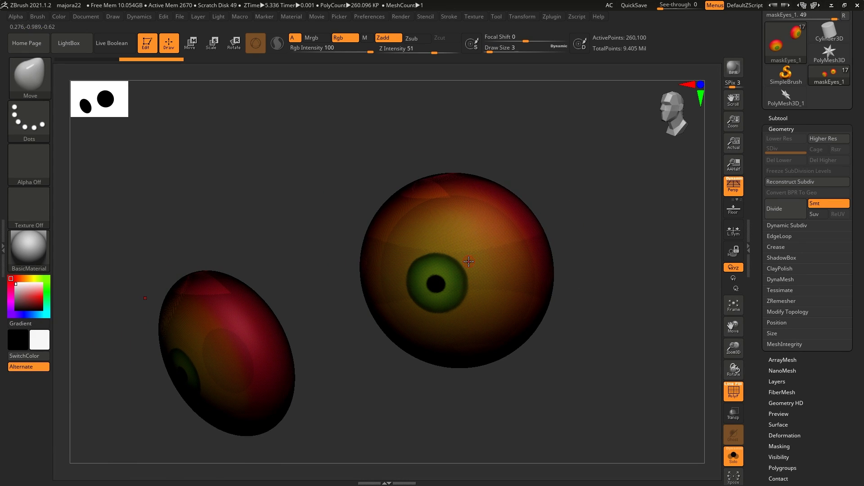
pyautogui.moveTo(756, 148); pyautogui.dragTo(756, 194)
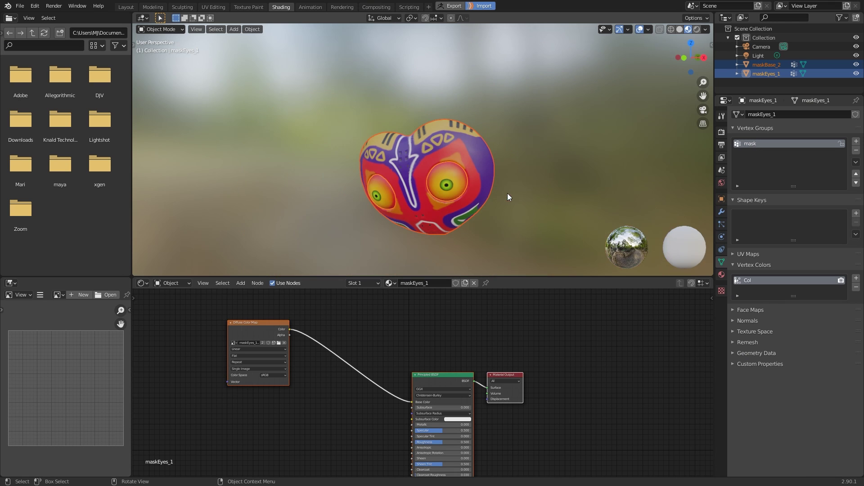
pyautogui.moveTo(506, 193); pyautogui.dragTo(511, 173, button='middle')
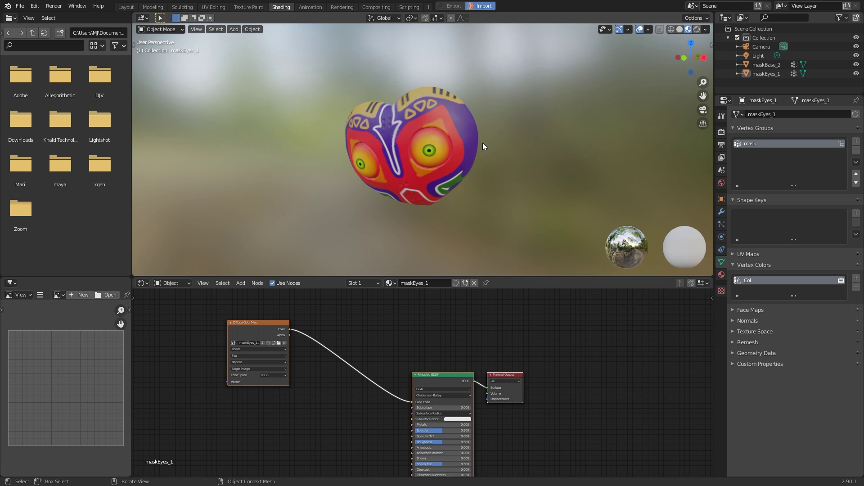
# Step: Select the maskEyes_1 eyes object to bring up its material nodes
pyautogui.moveTo(481, 142)
pyautogui.mouseDown(button='middle')
pyautogui.moveTo(510, 171)
pyautogui.moveTo(502, 176)
pyautogui.mouseUp(button='middle')
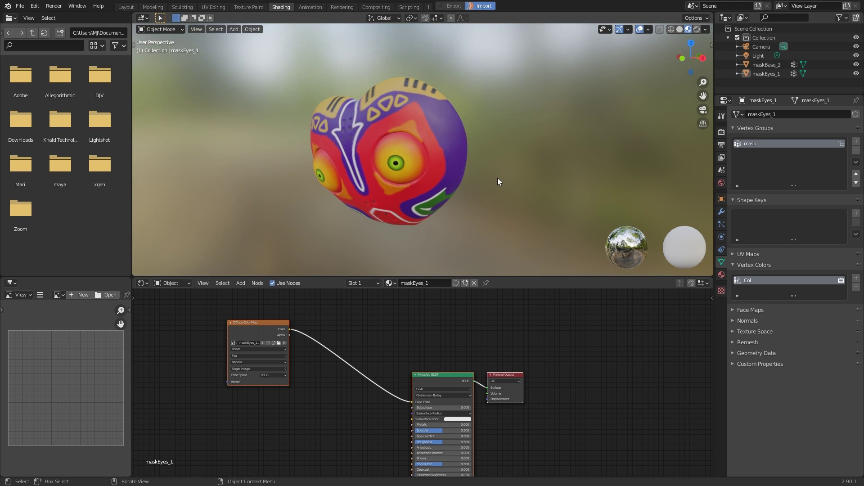
pyautogui.moveTo(498, 177)
pyautogui.mouseDown(button='middle')
pyautogui.moveTo(509, 177)
pyautogui.moveTo(486, 158)
pyautogui.mouseUp(button='middle')
pyautogui.click(433, 159)
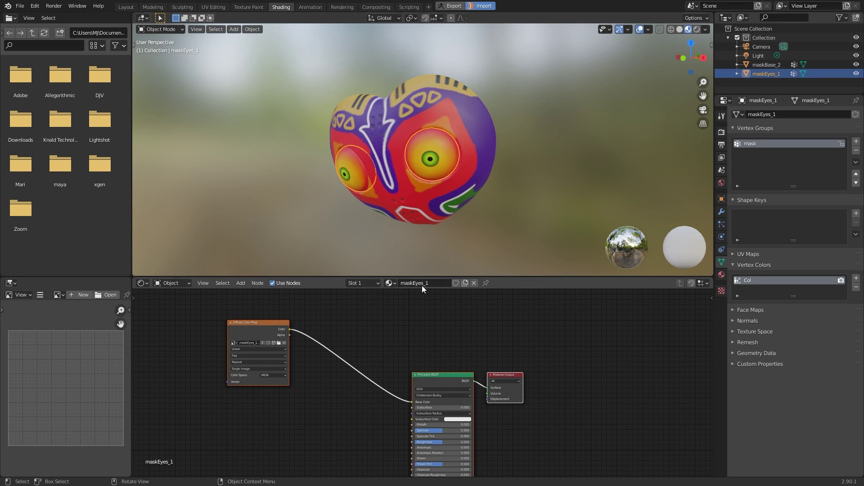
pyautogui.moveTo(373, 382); pyautogui.dragTo(392, 343, button='middle')
# Step: Add an Attribute node named Col and link its Color to Base Color
pyautogui.hotkey('shift', 'a')
pyautogui.click(354, 386)
pyautogui.write('att')
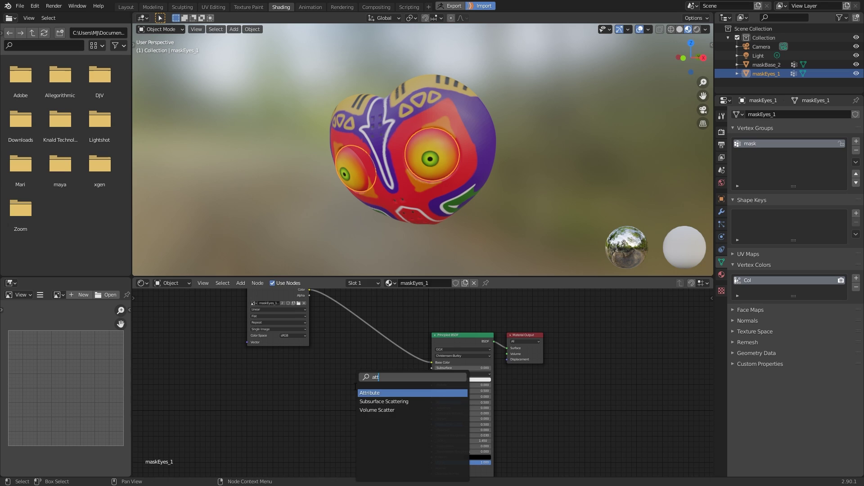
pyautogui.press('Return')
pyautogui.click(347, 417)
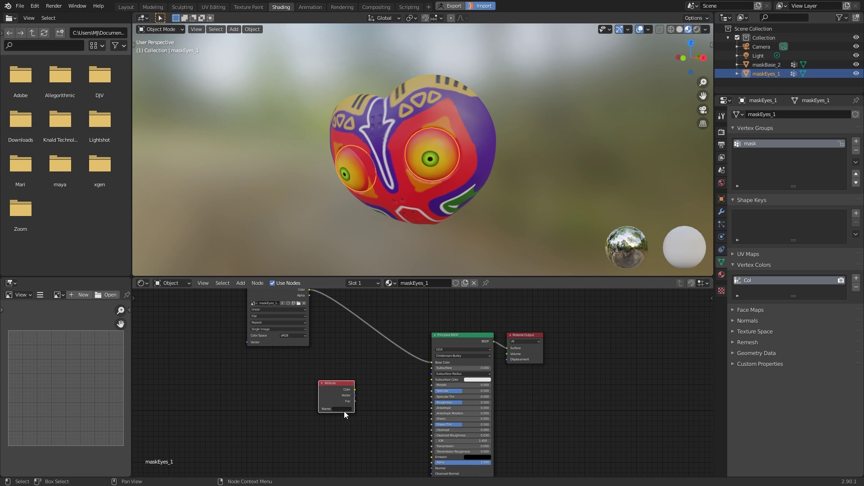
pyautogui.click(343, 409)
pyautogui.write('Col')
pyautogui.scroll(3, 356, 412)
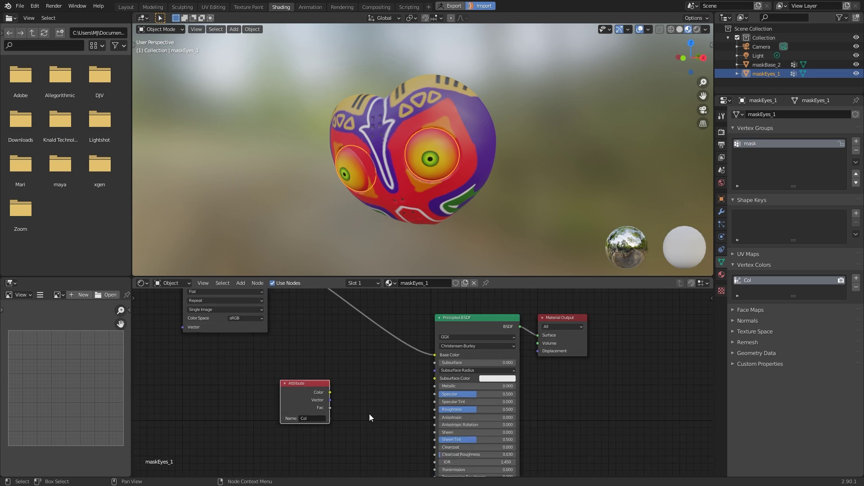
pyautogui.moveTo(306, 395); pyautogui.dragTo(438, 347)
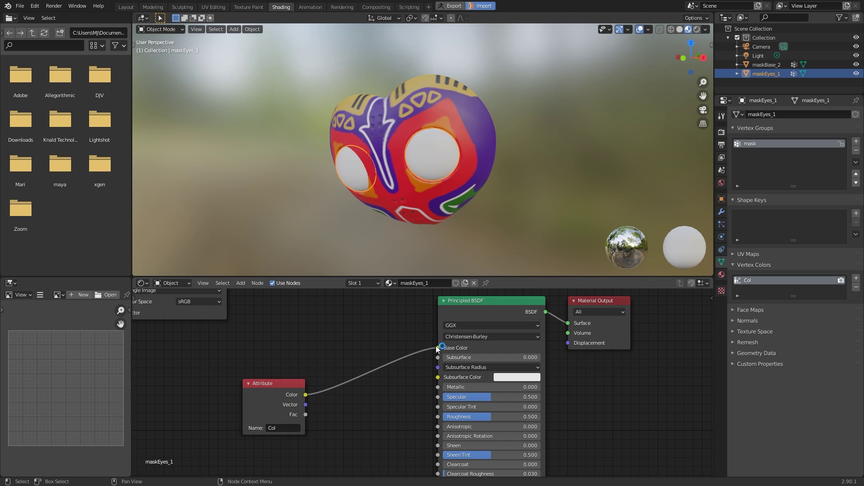
# Step: Orbit around the mask to inspect the eyes' painted colours from side and front
pyautogui.scroll(6, 402, 156)
pyautogui.keyDown('shift'); pyautogui.moveTo(526, 120); pyautogui.dragTo(504, 87, button='middle'); pyautogui.keyUp('shift')
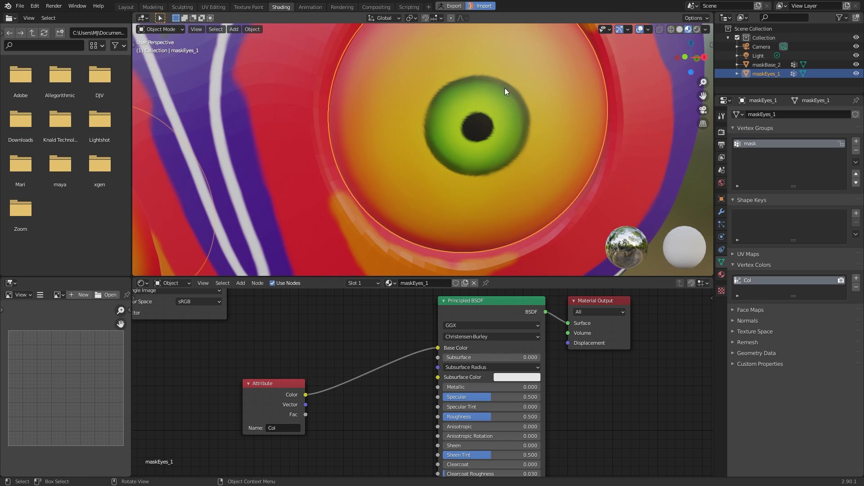
pyautogui.moveTo(382, 363); pyautogui.dragTo(363, 405, button='middle')
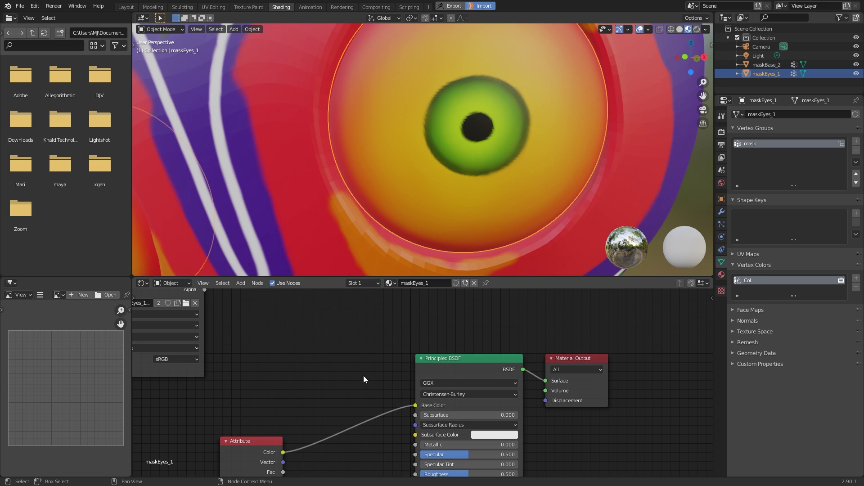
pyautogui.scroll(-1, 360, 373)
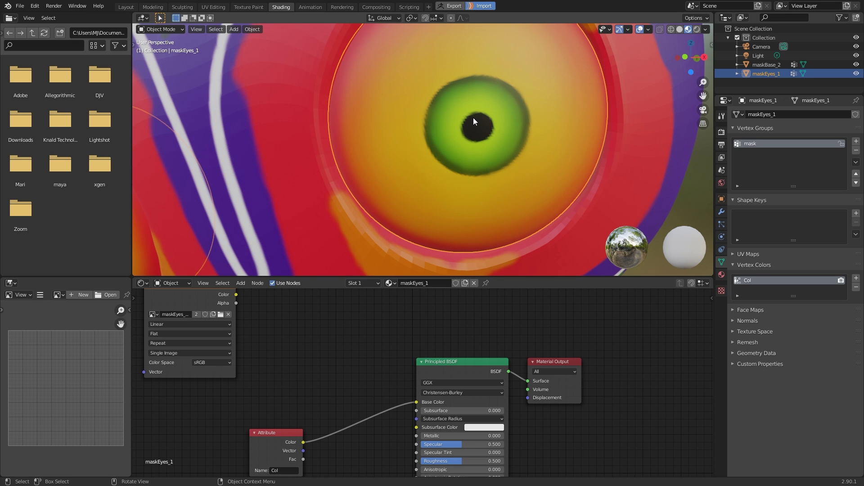
pyautogui.scroll(-8, 468, 126)
pyautogui.moveTo(463, 152)
pyautogui.mouseDown(button='middle')
pyautogui.moveTo(436, 160)
pyautogui.moveTo(482, 145)
pyautogui.moveTo(454, 158)
pyautogui.mouseUp(button='middle')
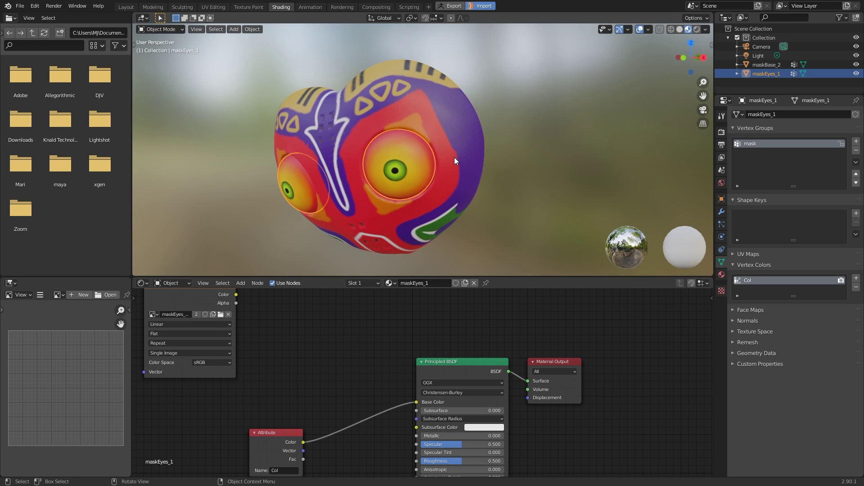
pyautogui.moveTo(504, 144); pyautogui.dragTo(493, 179, button='middle')
# Step: Restore the eyes' Diffuse Color Map to Base Color, then widen maskBase_2's image node to show maskBase_2_diff
pyautogui.click(520, 144)
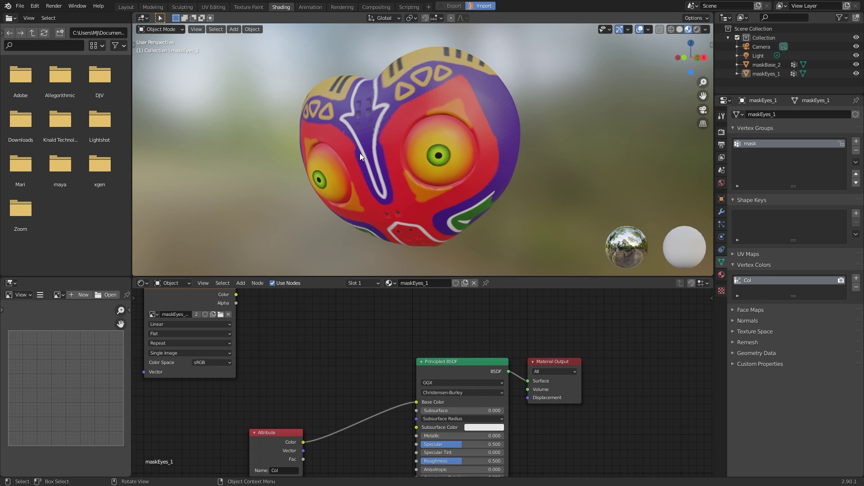
pyautogui.moveTo(353, 325); pyautogui.dragTo(347, 347, button='middle')
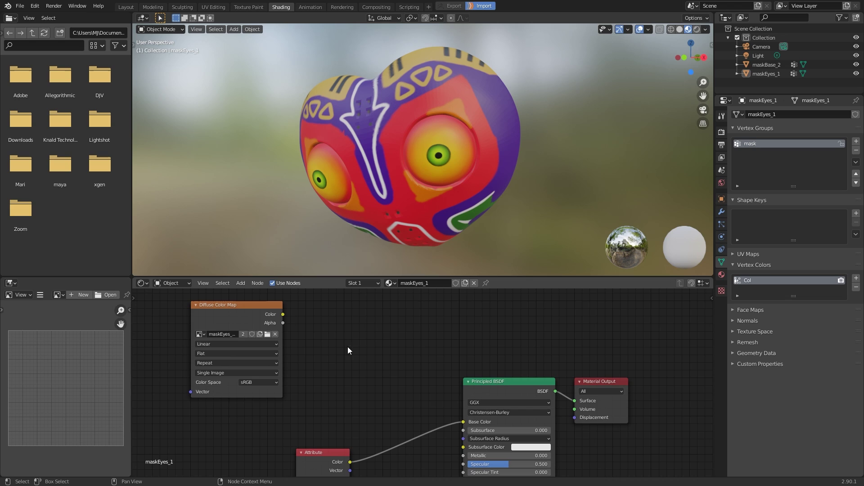
pyautogui.moveTo(283, 314); pyautogui.dragTo(459, 423)
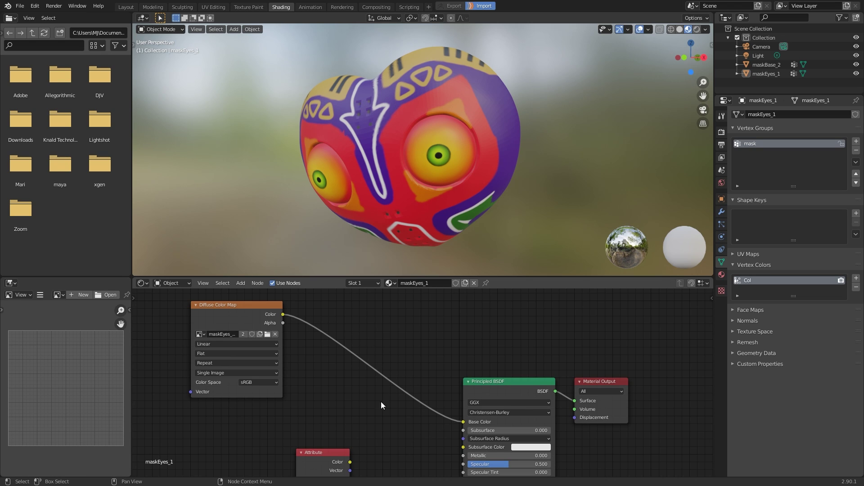
pyautogui.click(422, 104)
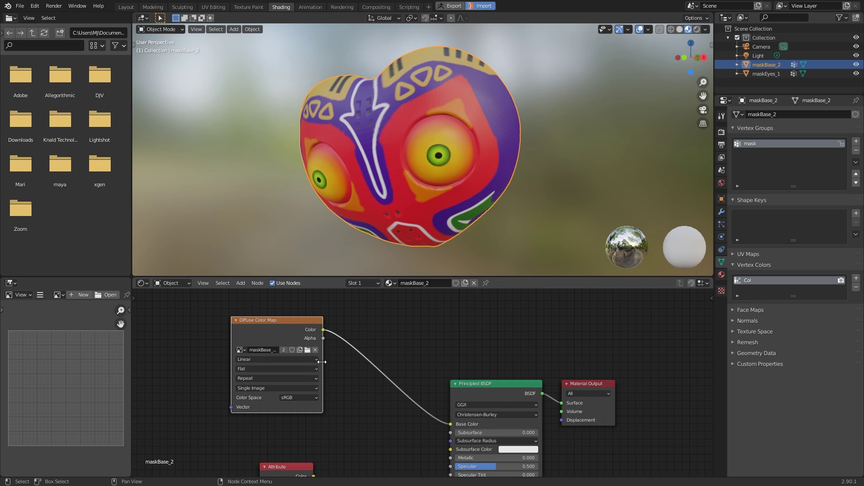
pyautogui.moveTo(322, 355); pyautogui.dragTo(363, 355)
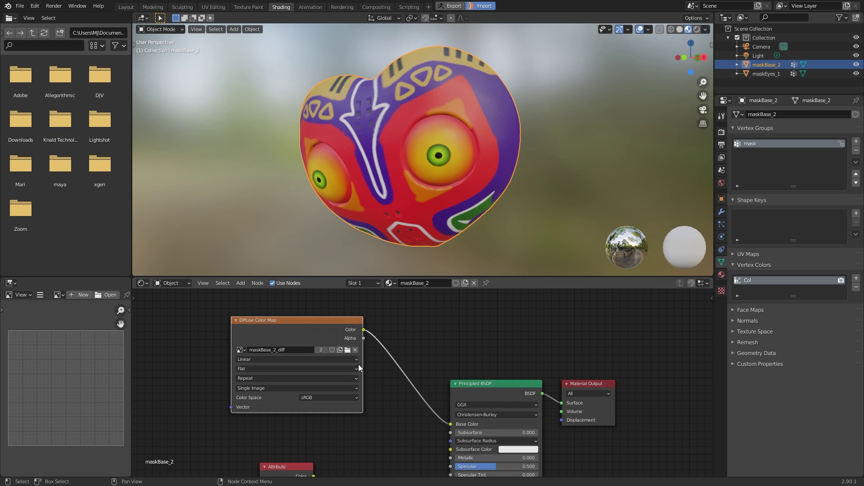
pyautogui.click(347, 350)
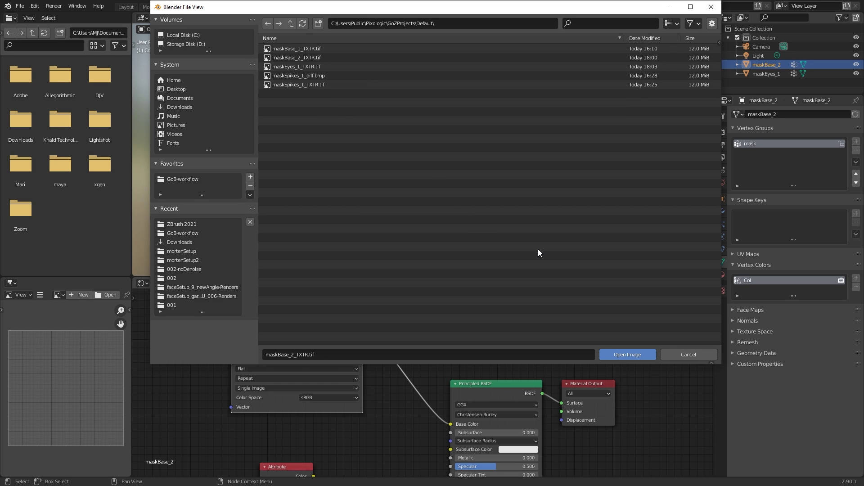
pyautogui.click(688, 355)
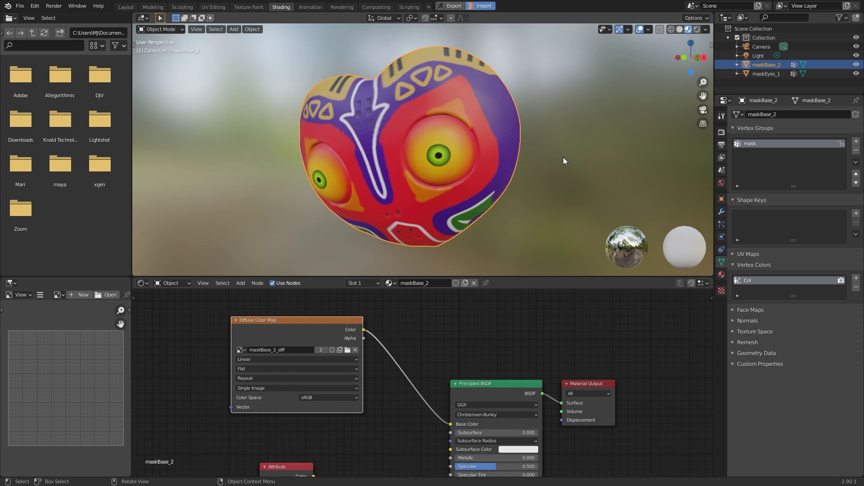
# Step: Save the scene under the new file name majora.blend, replacing the untitled name
pyautogui.click(535, 187)
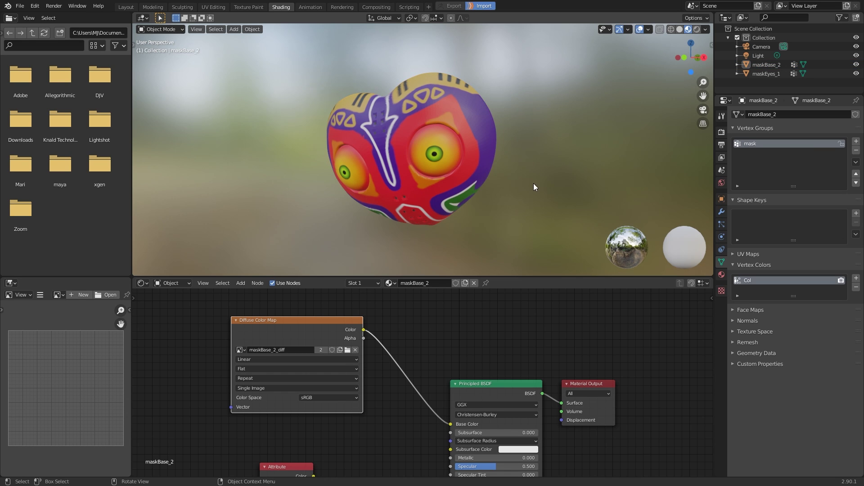
pyautogui.moveTo(534, 182)
pyautogui.mouseDown(button='middle')
pyautogui.moveTo(510, 183)
pyautogui.moveTo(526, 178)
pyautogui.mouseUp(button='middle')
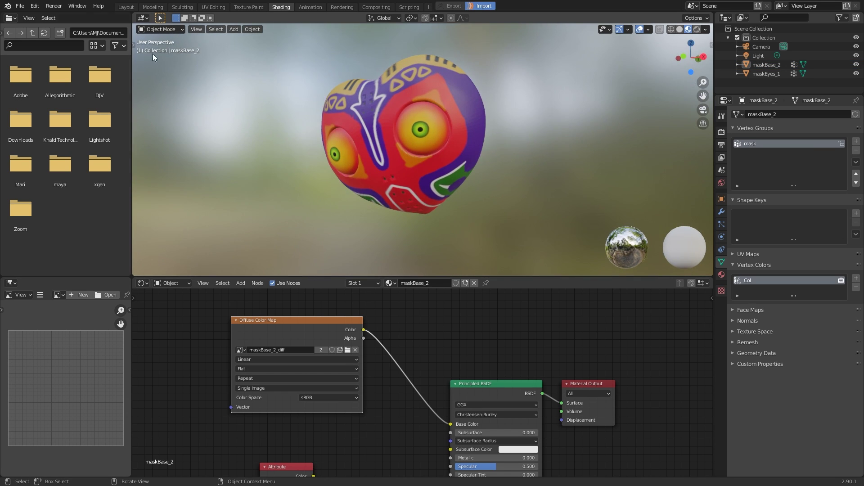
pyautogui.hotkey('ctrl', 's')
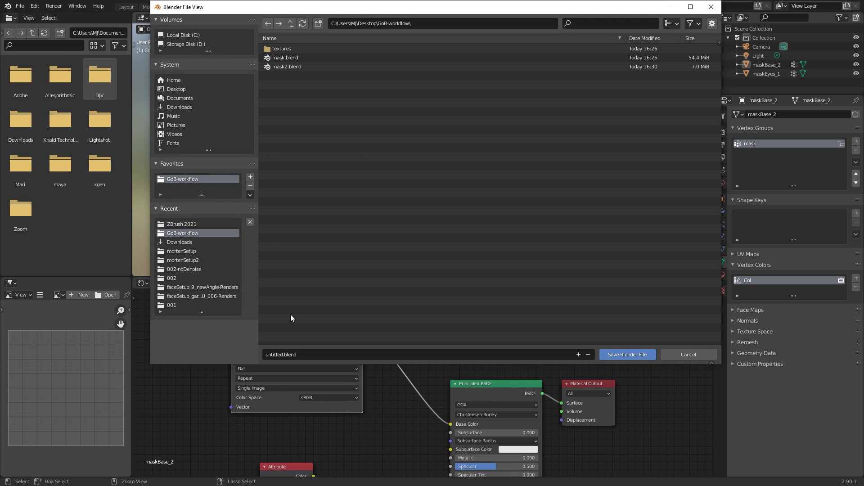
pyautogui.click(311, 356)
pyautogui.hotkey('ctrl', 'BackSpace')
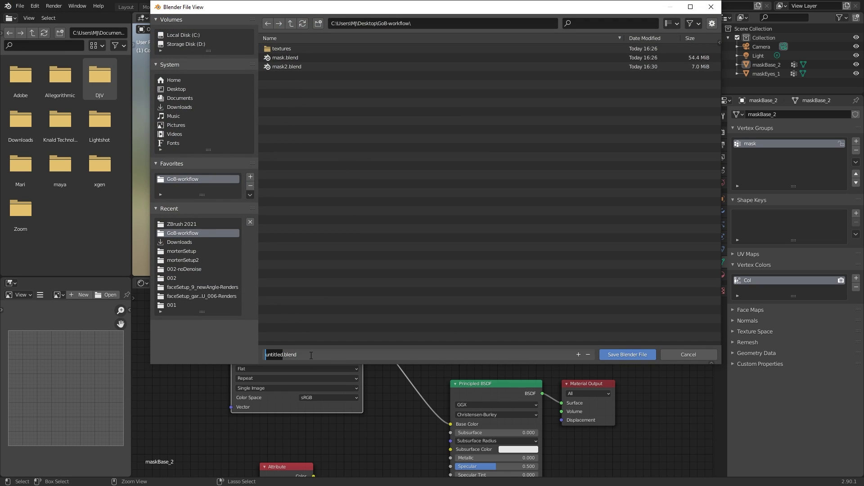
pyautogui.write('majora')
pyautogui.press('Return')
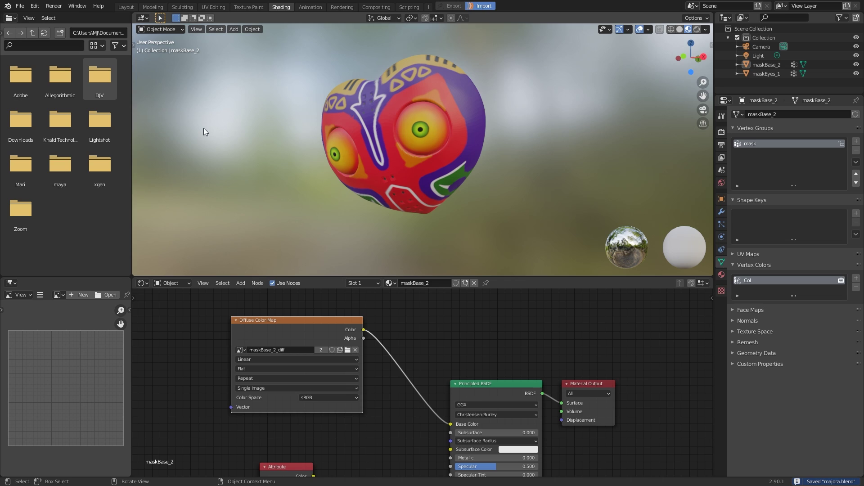
# Step: Pack all external textures into majora.blend and save it
pyautogui.click(20, 7)
pyautogui.moveTo(46, 150)
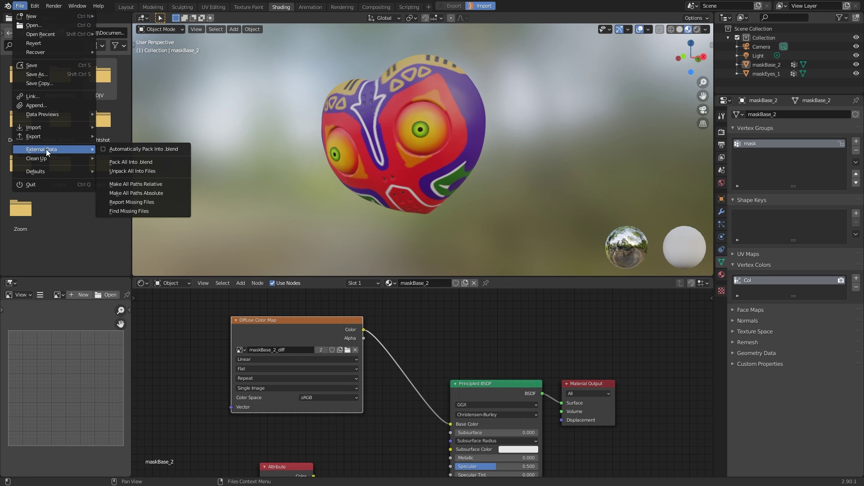
pyautogui.click(134, 162)
pyautogui.hotkey('ctrl', 's')
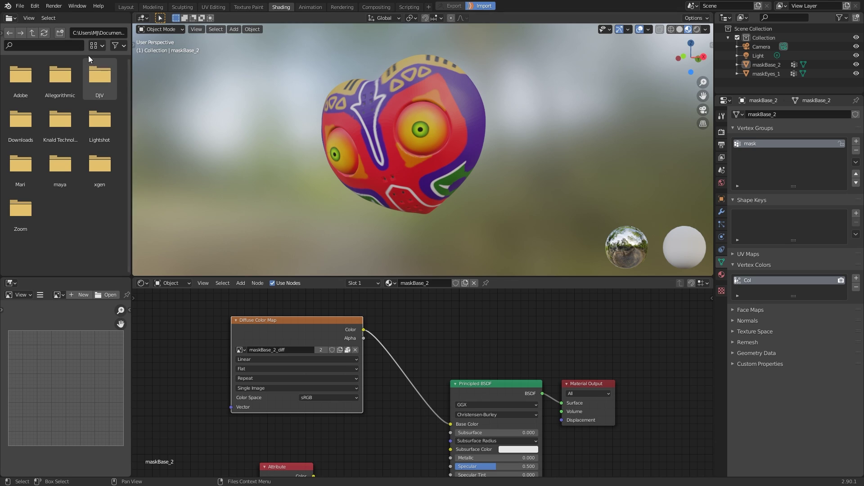
# Step: Unpack all textures into files in the current directory, then switch to File Explorer
pyautogui.click(20, 6)
pyautogui.moveTo(50, 147)
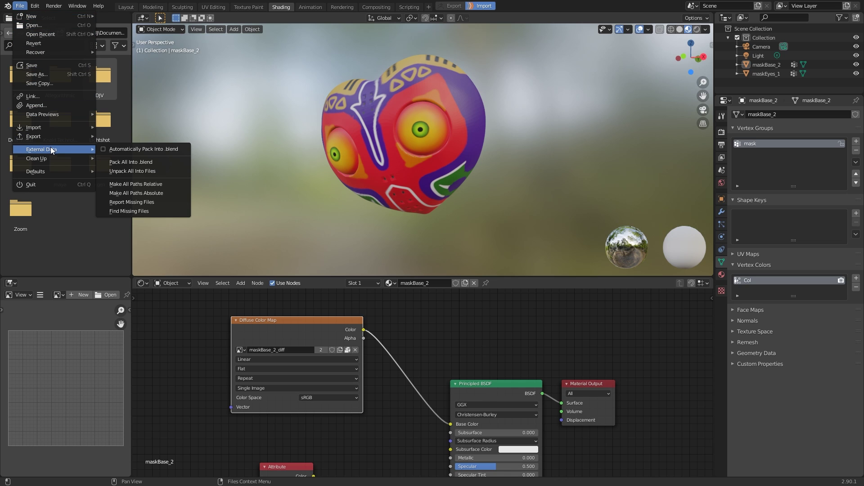
pyautogui.click(137, 171)
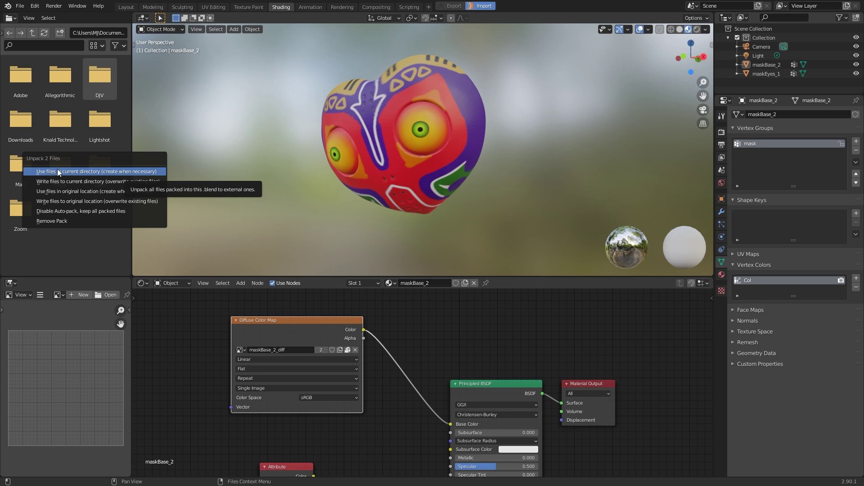
pyautogui.click(129, 172)
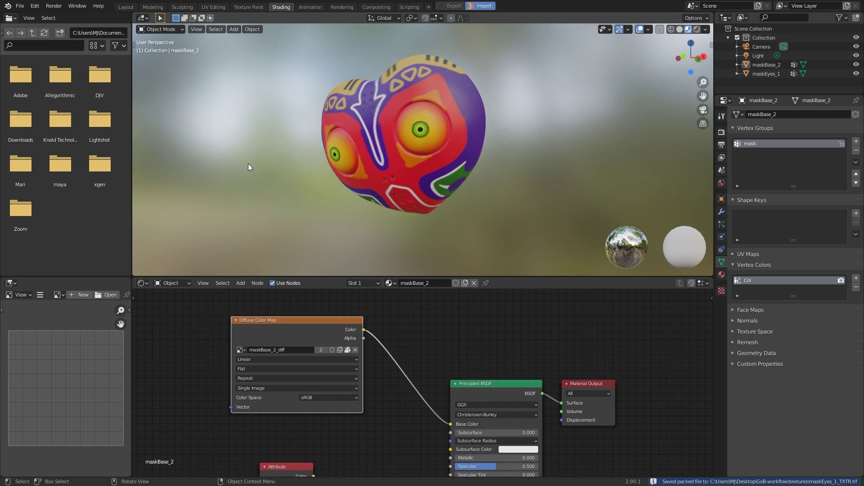
pyautogui.hotkey('alt', 'Tab')
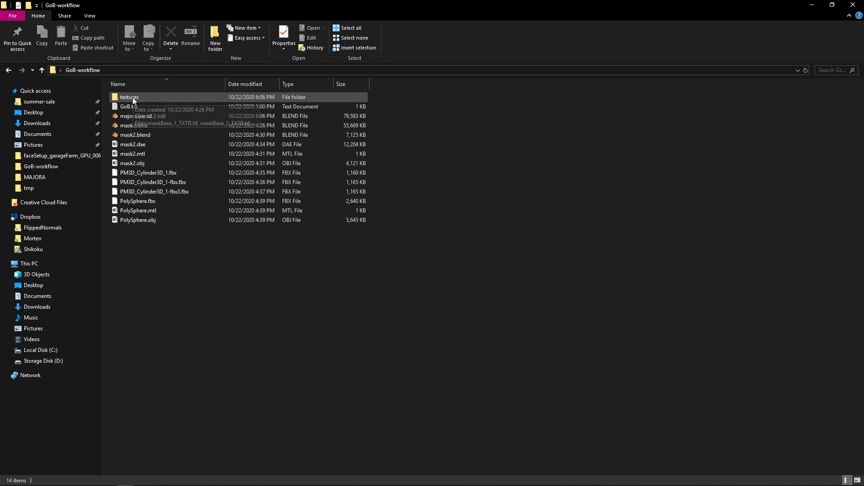
# Step: Delete maskBase_2_TXTR.tif from GoB-workflow's textures folder and return to ZBrush
pyautogui.click(155, 116)
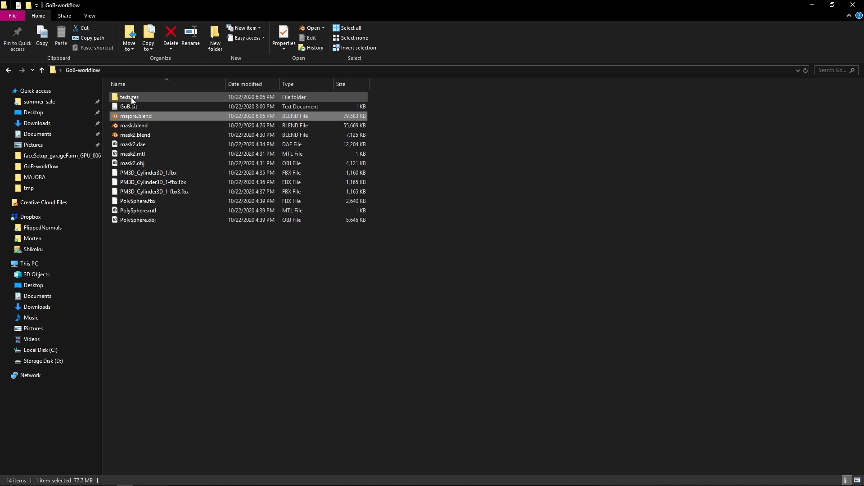
pyautogui.doubleClick(131, 97)
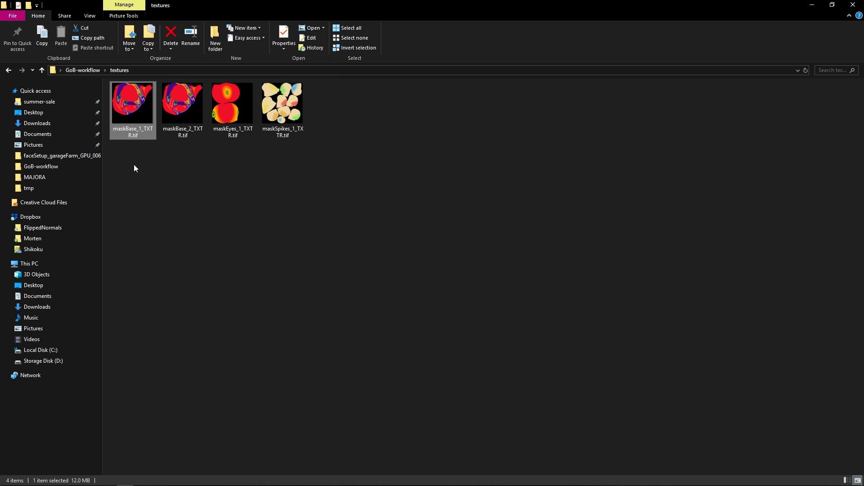
pyautogui.click(177, 121)
pyautogui.press('Delete')
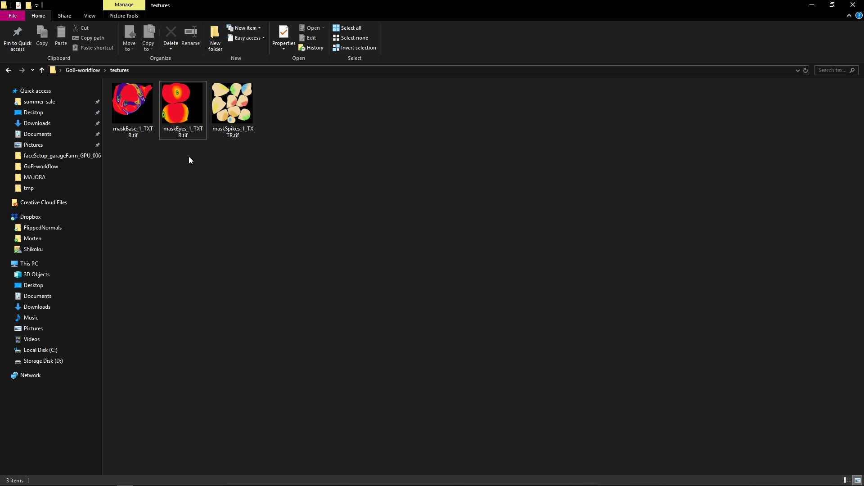
pyautogui.hotkey('alt', 'Tab')
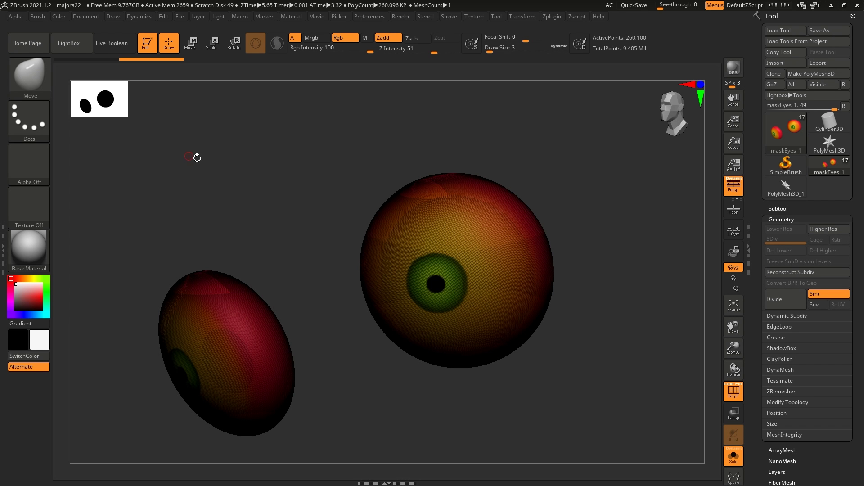
# Step: Expand the Subtool list to reveal maskEyes_1, maskOutline, maskSpikes_1 and hands
pyautogui.click(778, 208)
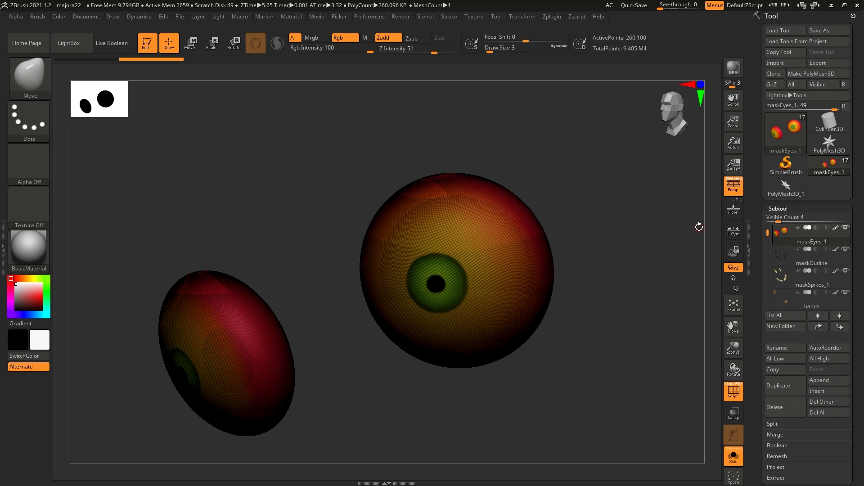
pyautogui.moveTo(760, 218)
pyautogui.mouseDown()
pyautogui.moveTo(760, 199)
pyautogui.moveTo(760, 215)
pyautogui.mouseUp()
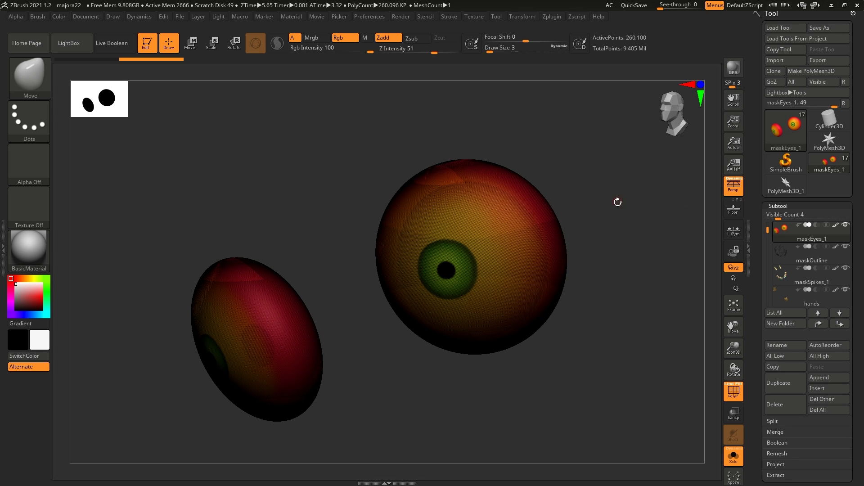
pyautogui.moveTo(765, 243)
pyautogui.mouseDown()
pyautogui.moveTo(767, 251)
pyautogui.moveTo(770, 240)
pyautogui.mouseUp()
# Step: Make maskSpikes_1 the active subtool, turn off PolyF wireframe, and rotate the spikes
pyautogui.click(781, 233)
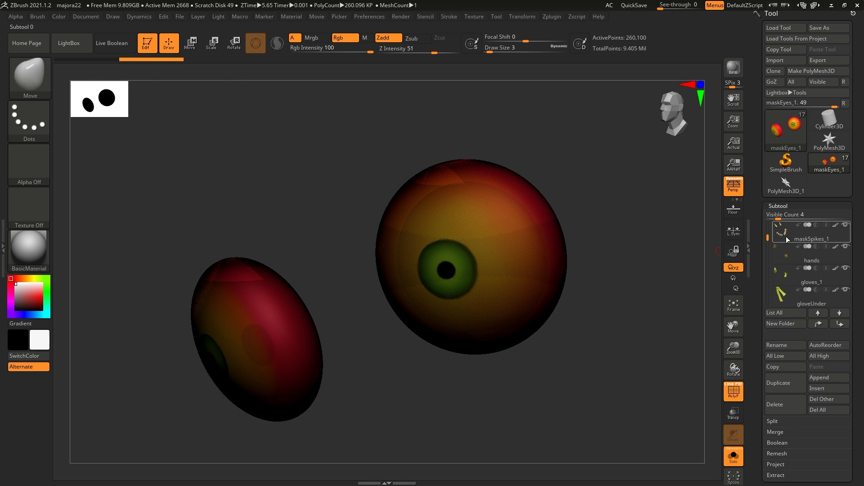
pyautogui.hotkey('shift', 'f')
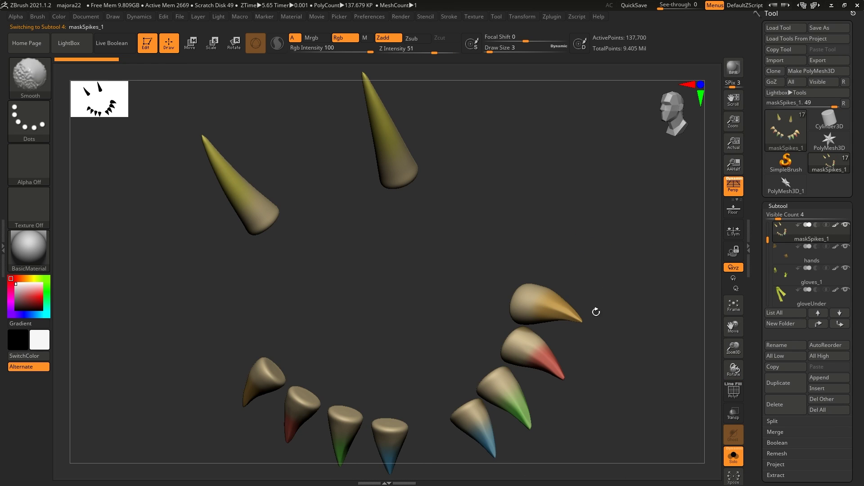
pyautogui.moveTo(545, 216); pyautogui.dragTo(600, 216)
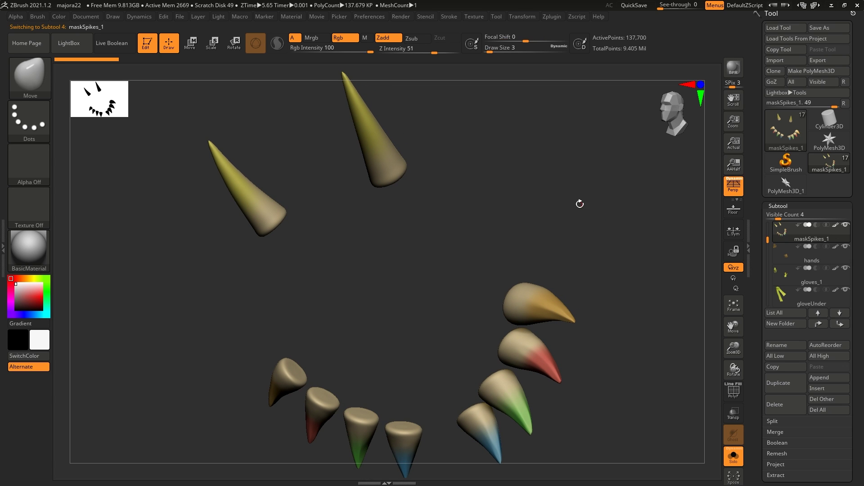
pyautogui.moveTo(445, 204)
pyautogui.mouseDown()
pyautogui.moveTo(464, 167)
pyautogui.moveTo(459, 185)
pyautogui.moveTo(436, 199)
pyautogui.moveTo(450, 205)
pyautogui.mouseUp()
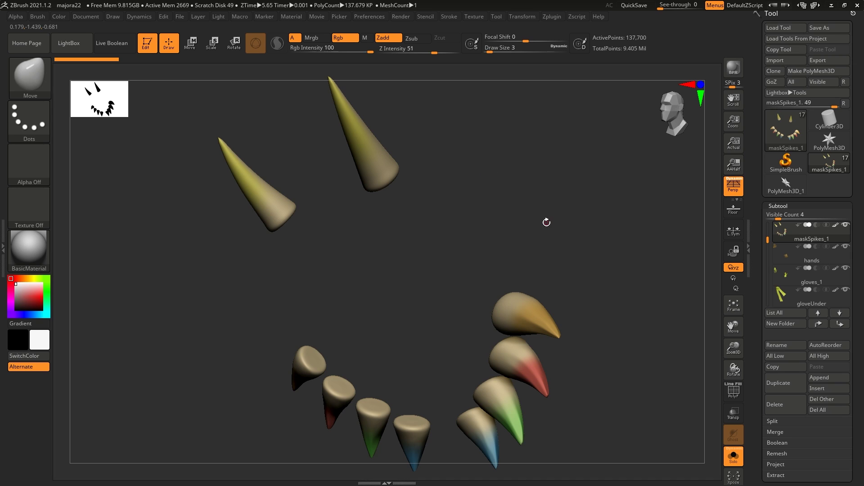
pyautogui.moveTo(546, 222); pyautogui.dragTo(538, 214)
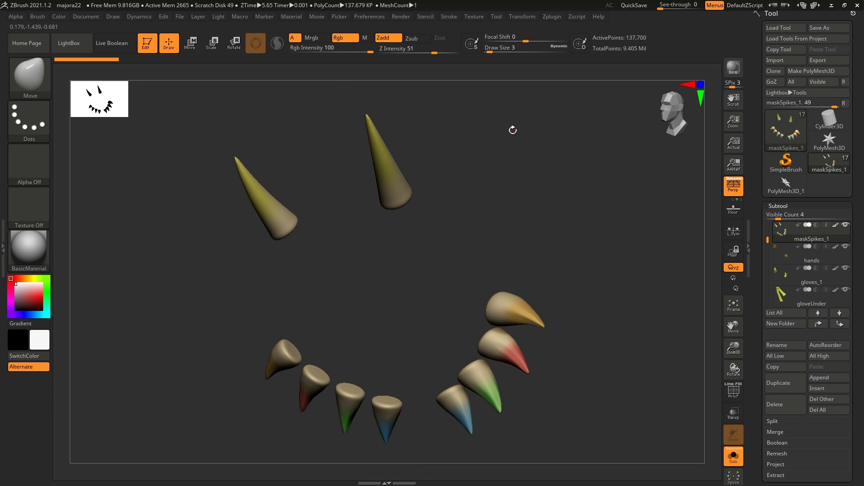
# Step: In Zplugin, collapse Multi Map Exporter and expand the FBX Export/Import options
pyautogui.click(552, 16)
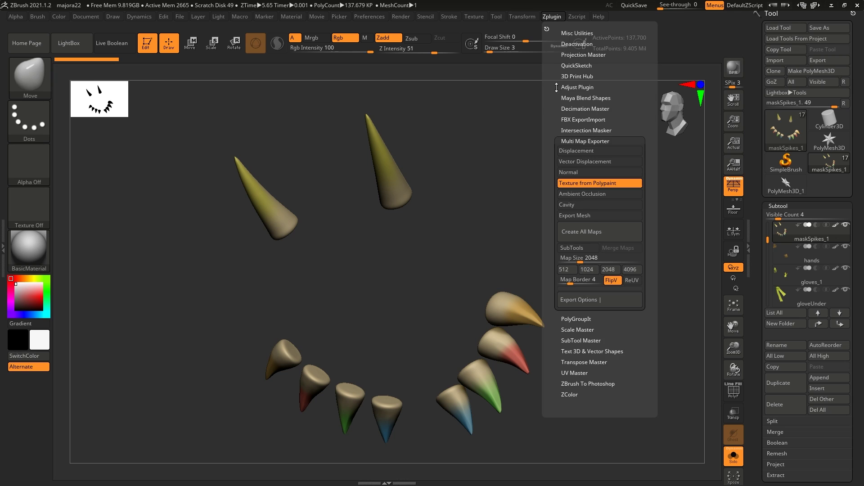
pyautogui.click(587, 141)
pyautogui.click(581, 119)
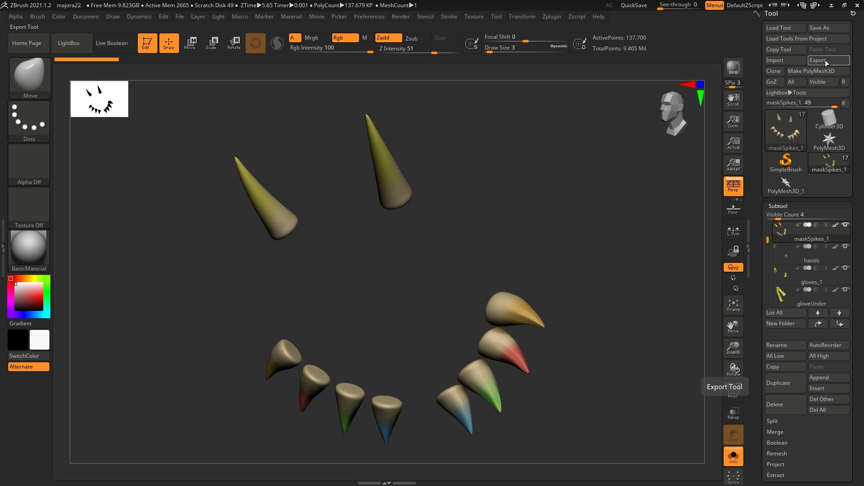
# Step: Export maskSpikes_1 as FBX to maskSpikes_1.fbx in GoB-workflow, accepting the default FBX options
pyautogui.click(825, 60)
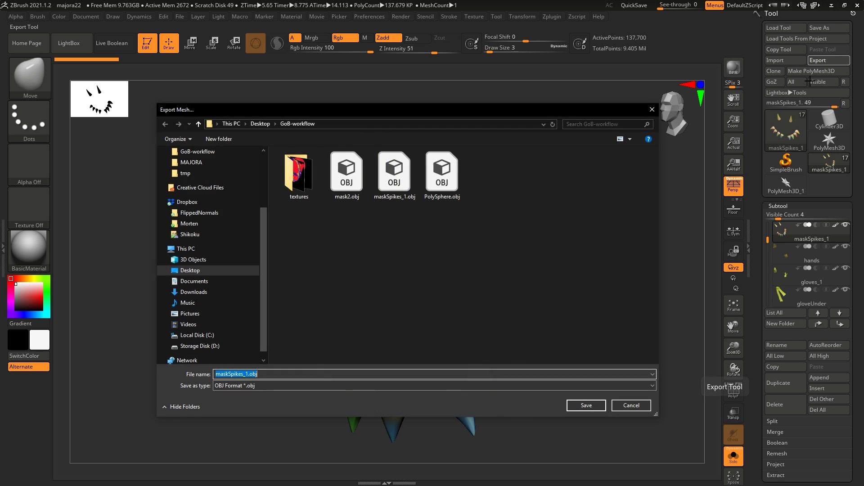
pyautogui.click(282, 386)
pyautogui.click(255, 349)
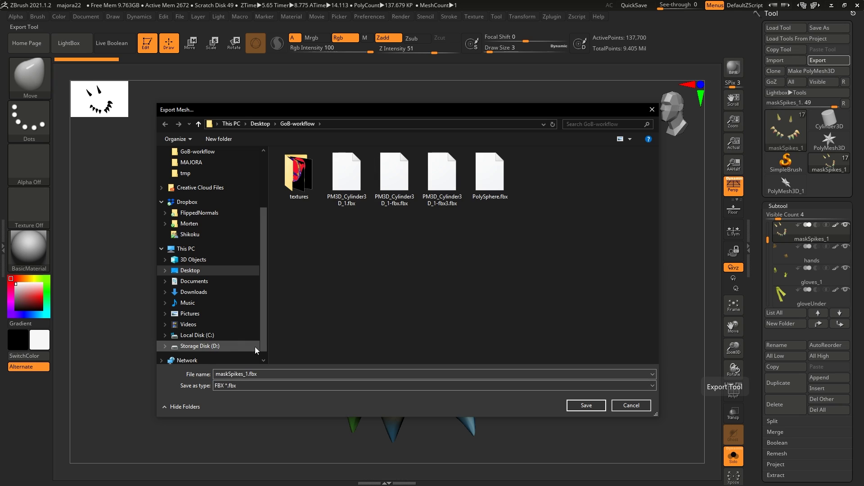
pyautogui.click(585, 406)
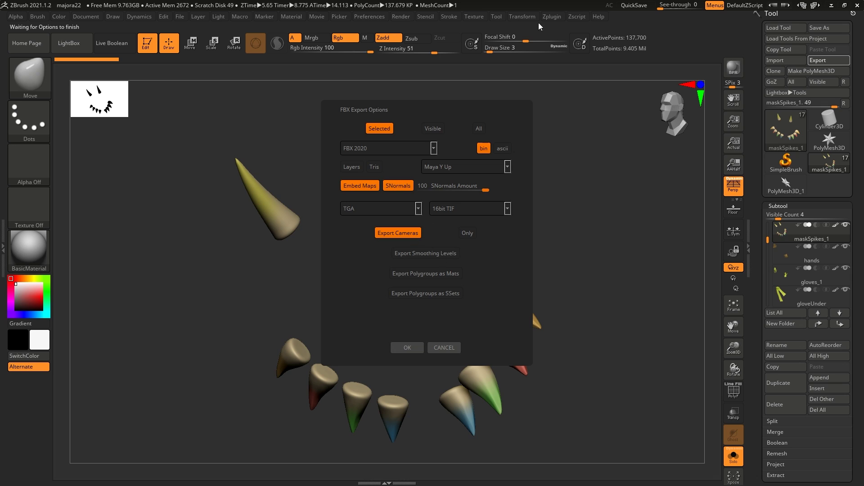
pyautogui.click(407, 349)
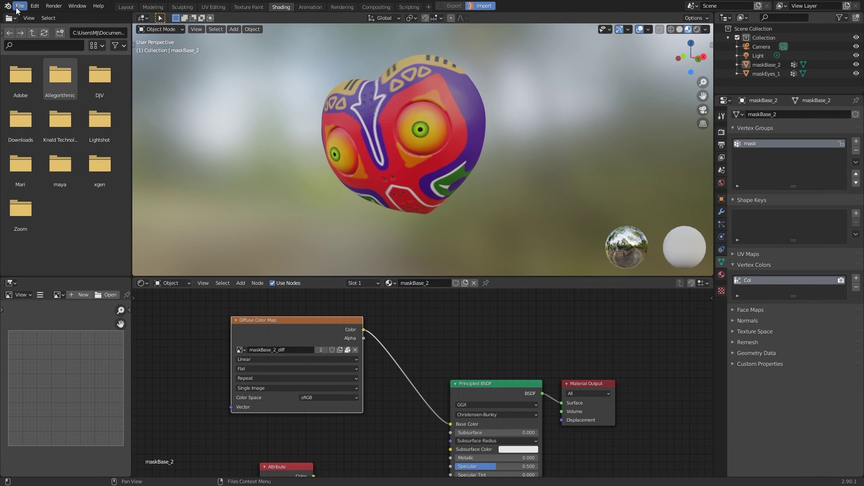
# Step: Import maskSpikes_1.fbx through File > Import > FBX with Scale set to 1000
pyautogui.click(18, 7)
pyautogui.moveTo(54, 128)
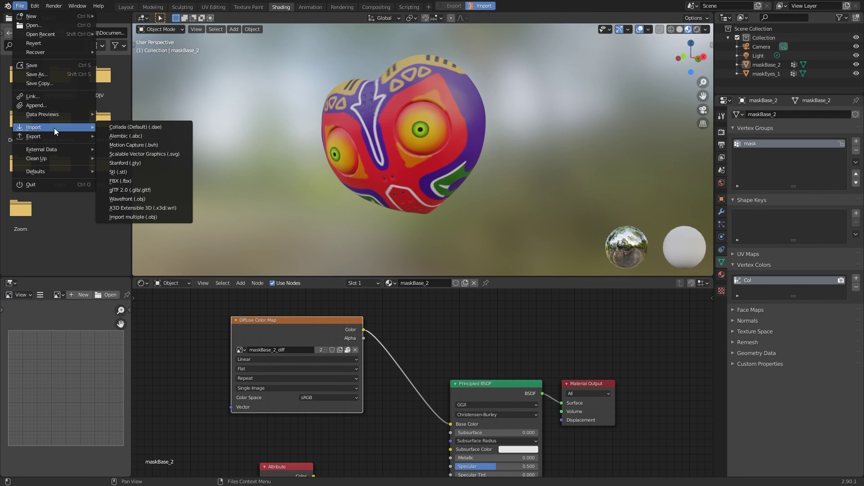
pyautogui.click(128, 182)
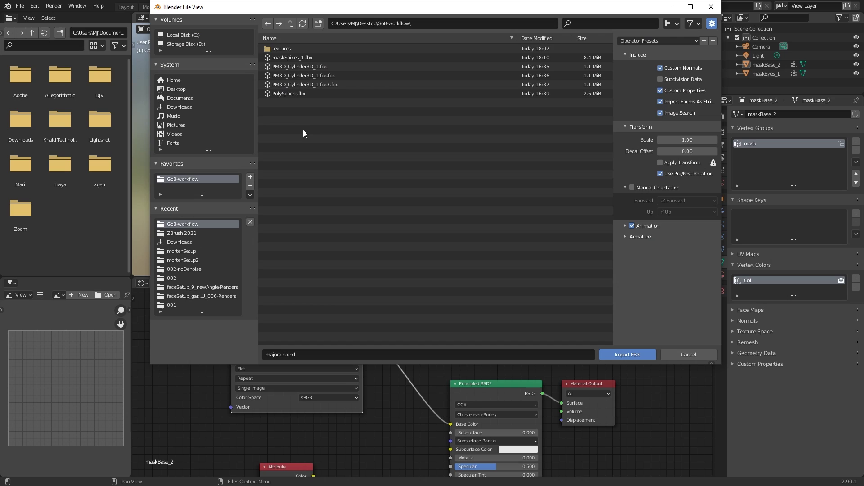
pyautogui.click(292, 58)
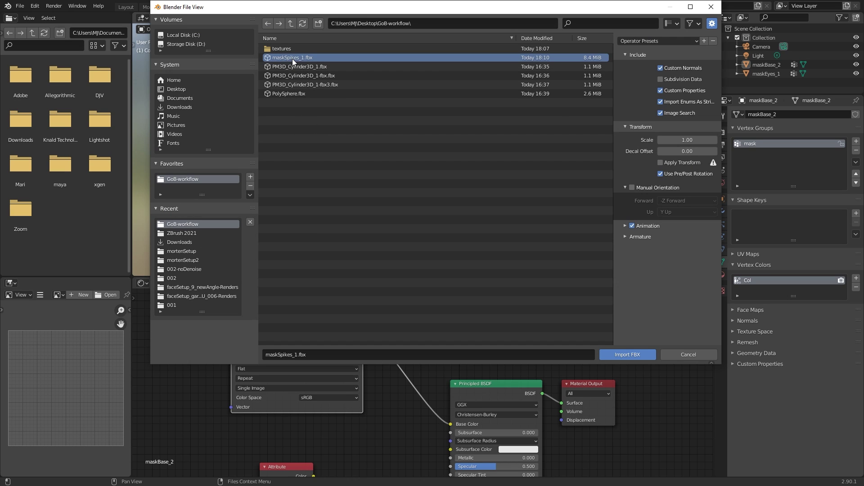
pyautogui.click(697, 141)
pyautogui.write('1000')
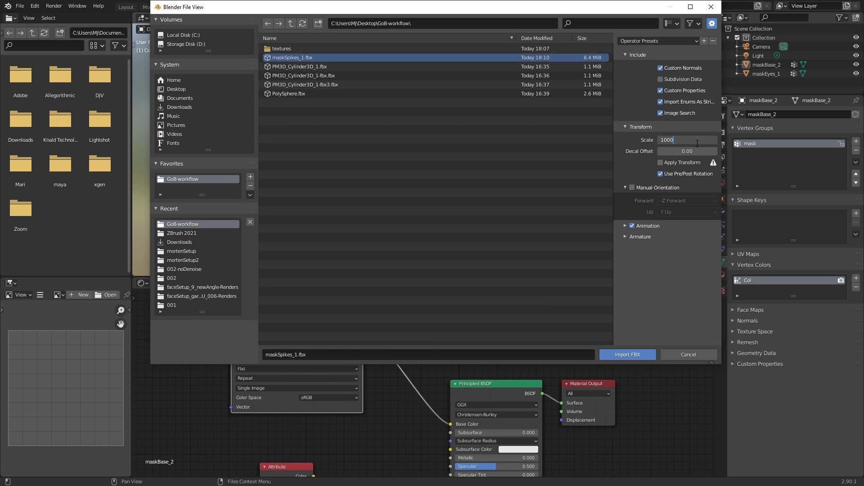
pyautogui.click(638, 354)
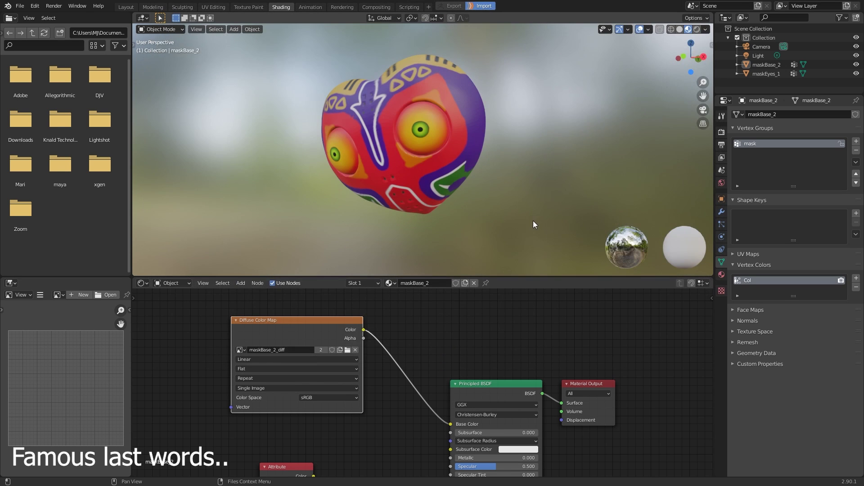
# Step: Select the maskSpikes_1 object and move its Diffuse Texture node aside in the node editor
pyautogui.scroll(-8, 460, 130)
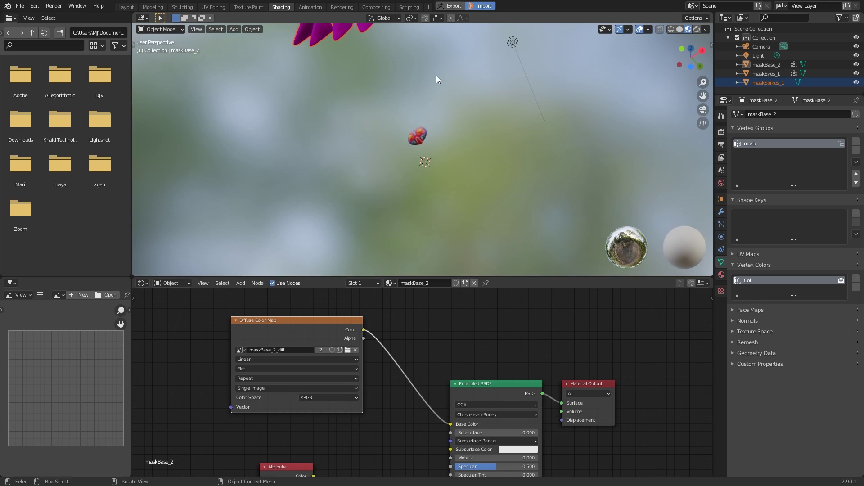
pyautogui.moveTo(436, 75); pyautogui.dragTo(434, 126, button='middle')
pyautogui.click(430, 143)
pyautogui.click(420, 97)
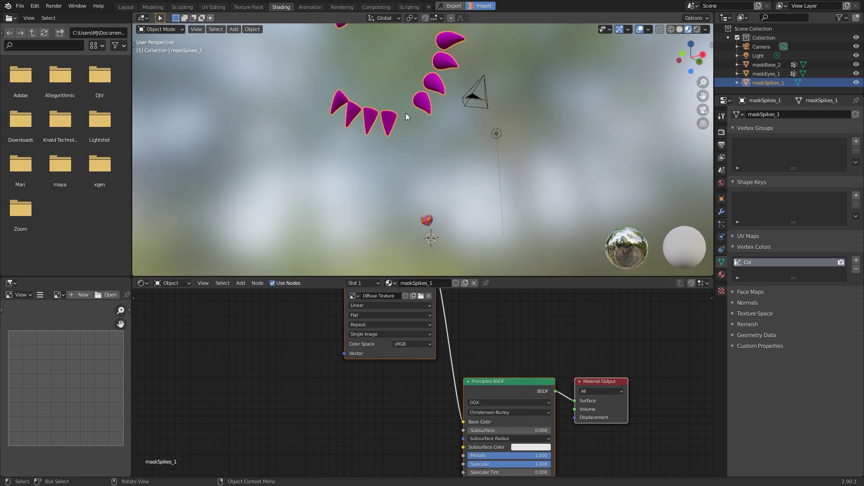
pyautogui.moveTo(468, 269); pyautogui.dragTo(511, 246, button='middle')
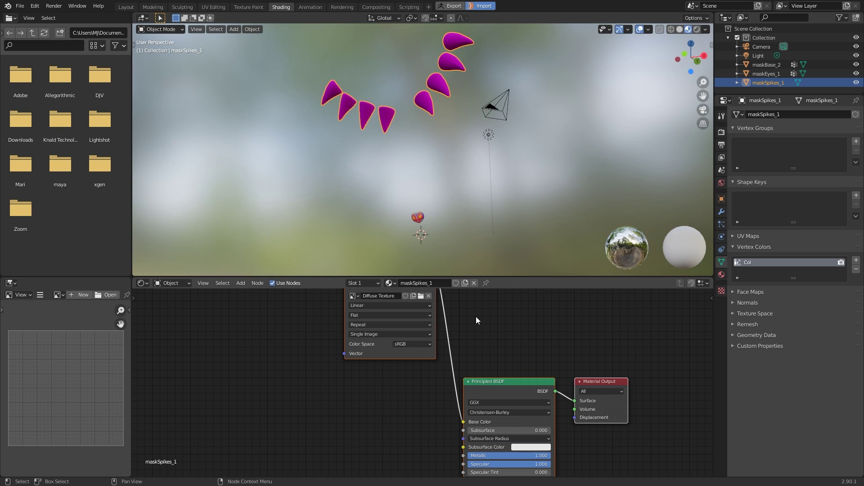
pyautogui.moveTo(379, 296); pyautogui.dragTo(326, 336, button='middle')
pyautogui.moveTo(326, 307); pyautogui.dragTo(294, 311, button='middle')
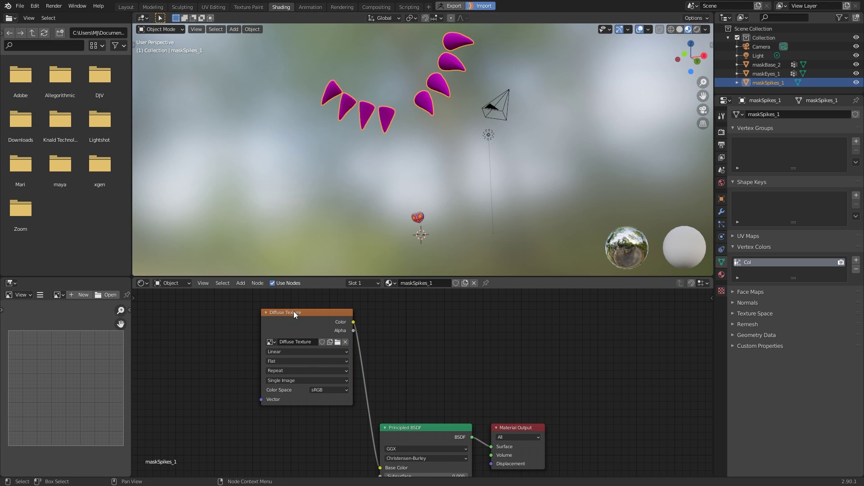
pyautogui.moveTo(293, 311); pyautogui.dragTo(239, 334)
pyautogui.moveTo(371, 230); pyautogui.dragTo(434, 134, button='middle')
# Step: Cut the texture link into Base Color and add an Attribute node via search
pyautogui.keyDown('ctrl'); pyautogui.moveTo(345, 450); pyautogui.dragTo(363, 422, button='right'); pyautogui.keyUp('ctrl')
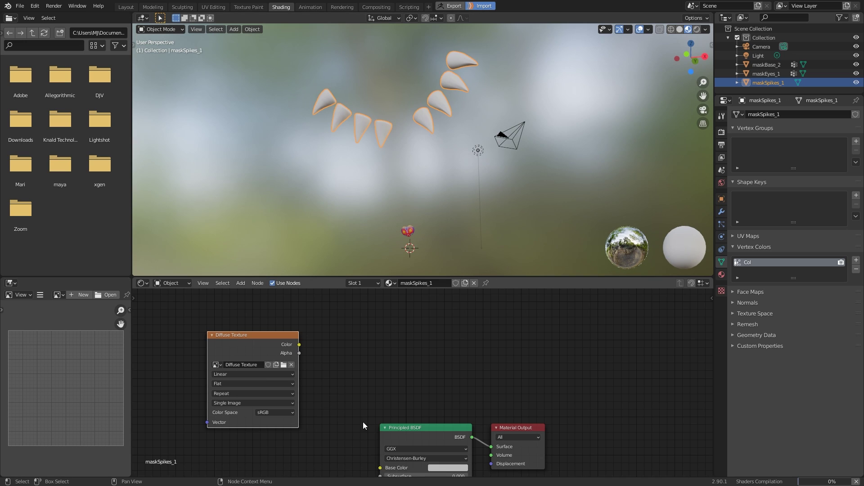
pyautogui.moveTo(362, 422); pyautogui.dragTo(386, 323, button='middle')
pyautogui.hotkey('shift', 'a')
pyautogui.moveTo(280, 411)
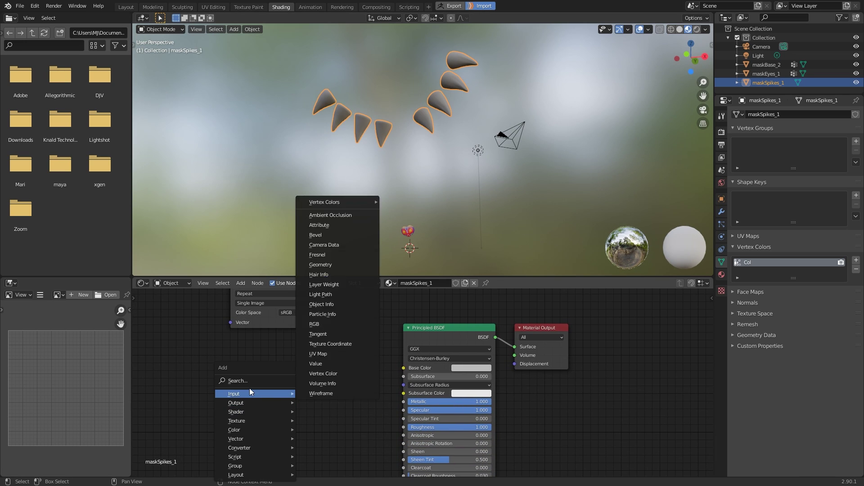
pyautogui.click(249, 380)
pyautogui.write('at')
pyautogui.press('Return')
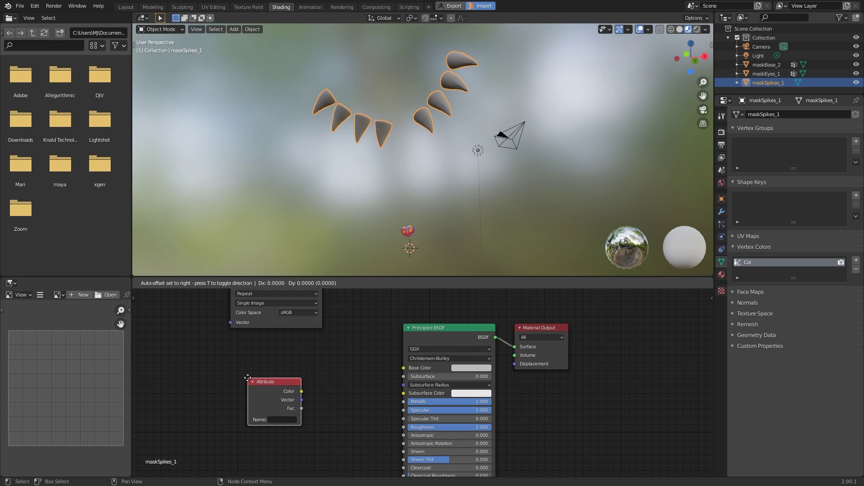
pyautogui.click(305, 396)
# Step: Wire the Attribute Color into Base Color, name it Col, and inspect the coloured spikes
pyautogui.moveTo(302, 391); pyautogui.dragTo(403, 368)
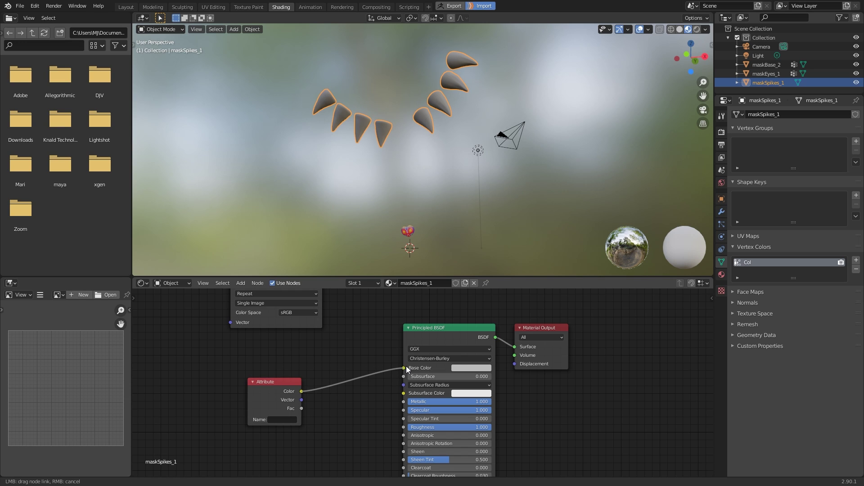
pyautogui.click(283, 419)
pyautogui.write('Col')
pyautogui.press('Return')
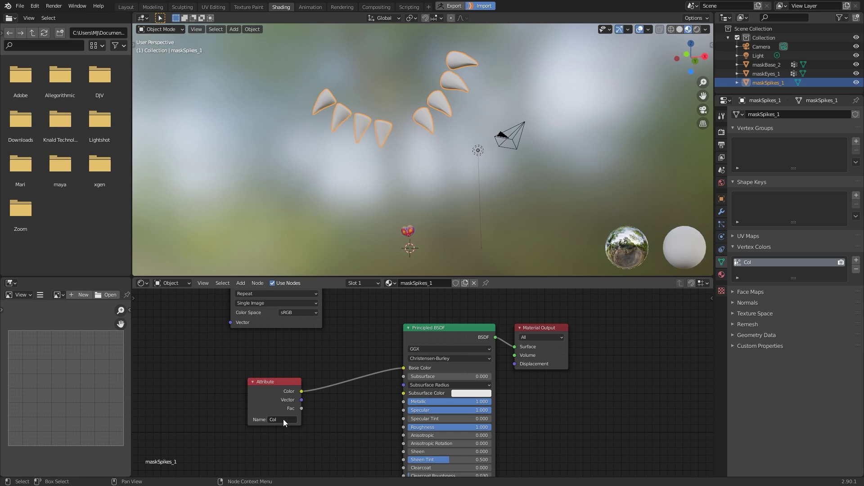
pyautogui.click(398, 179)
pyautogui.moveTo(398, 179); pyautogui.dragTo(423, 169, button='middle')
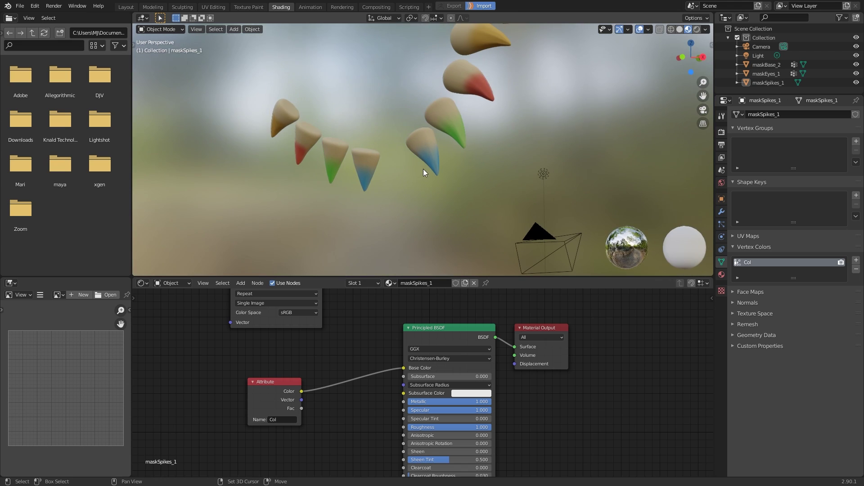
pyautogui.click(457, 89)
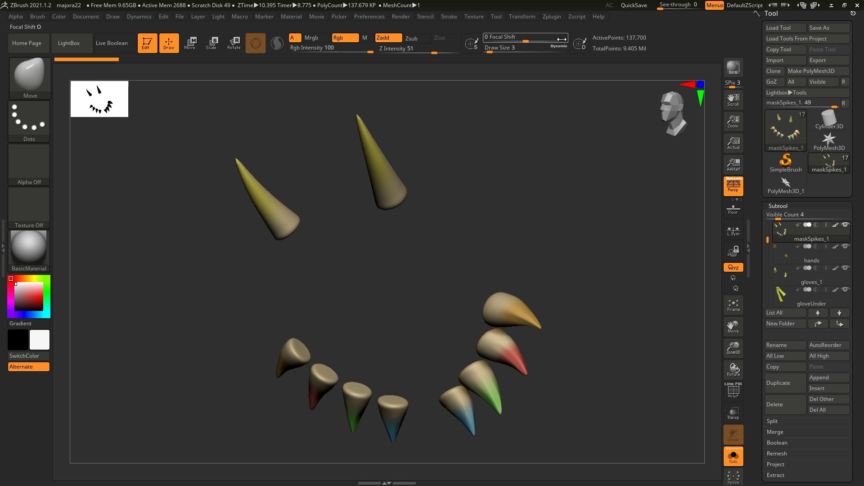
# Step: Expand the Multi Map Exporter plugin and enable Export Mesh
pyautogui.click(550, 18)
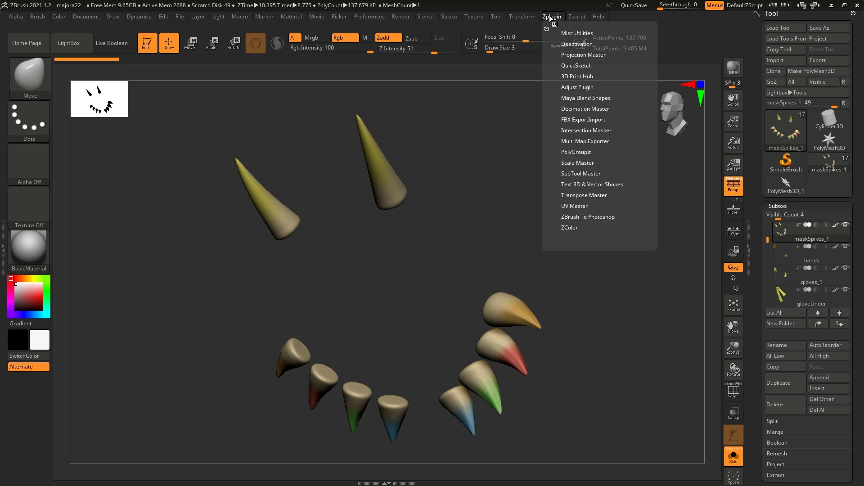
pyautogui.click(585, 141)
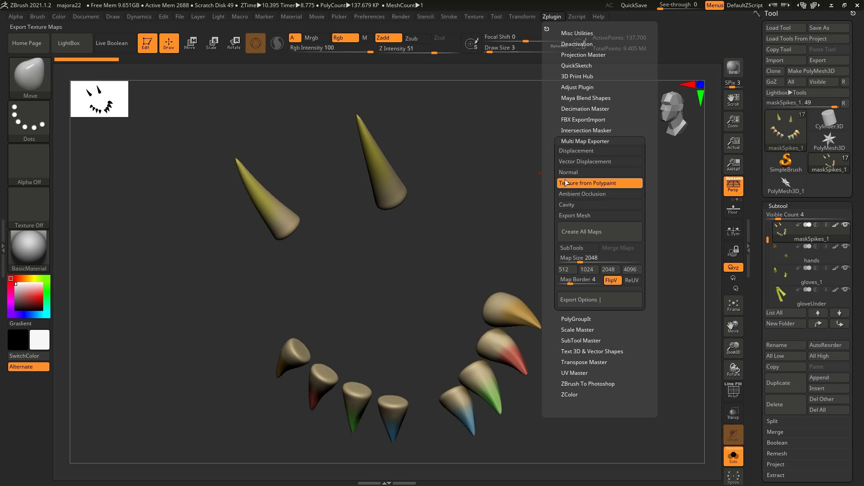
pyautogui.click(579, 215)
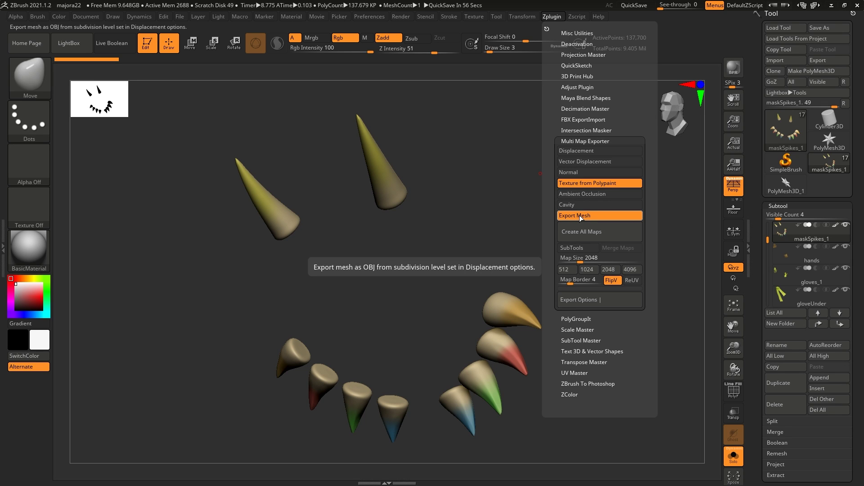
# Step: Expand Export Options and set the Displacement Map SubDiv level to 4
pyautogui.click(579, 300)
pyautogui.moveTo(551, 289); pyautogui.dragTo(554, 254)
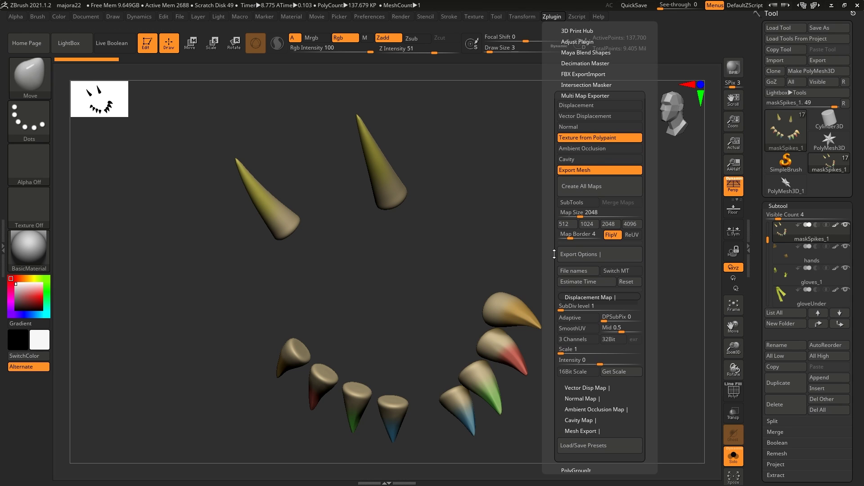
pyautogui.click(577, 299)
pyautogui.click(577, 299)
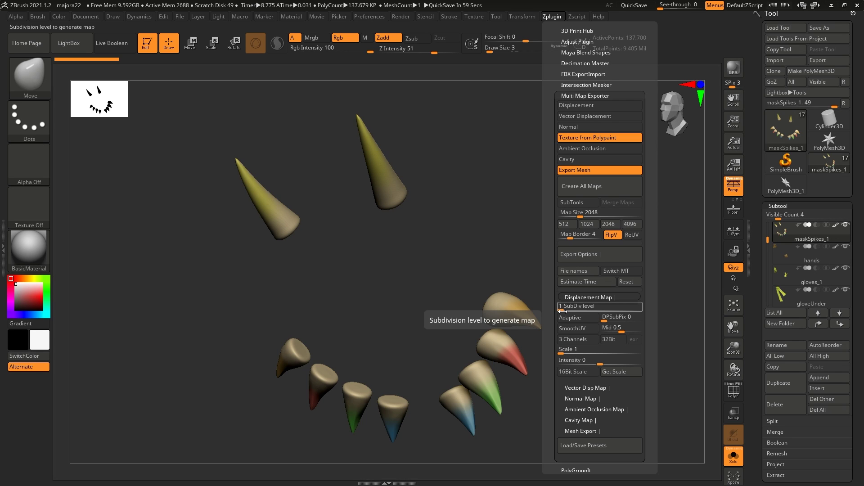
pyautogui.moveTo(561, 310); pyautogui.dragTo(590, 310)
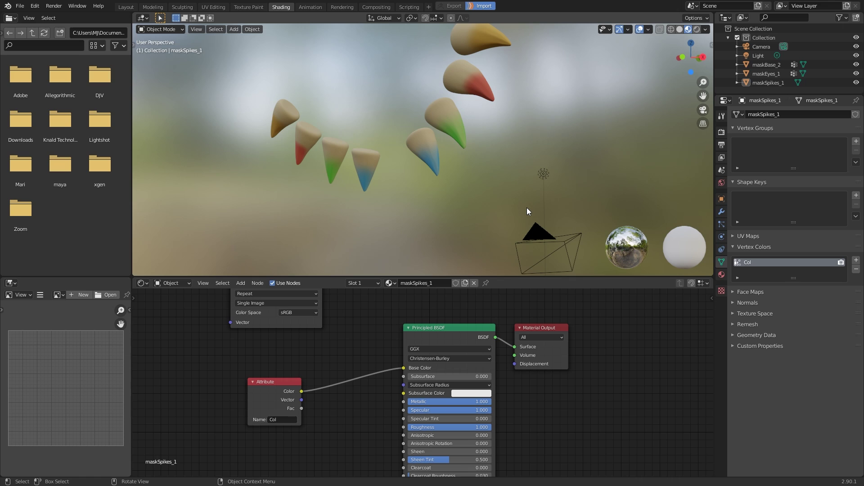
pyautogui.scroll(-3, 527, 160)
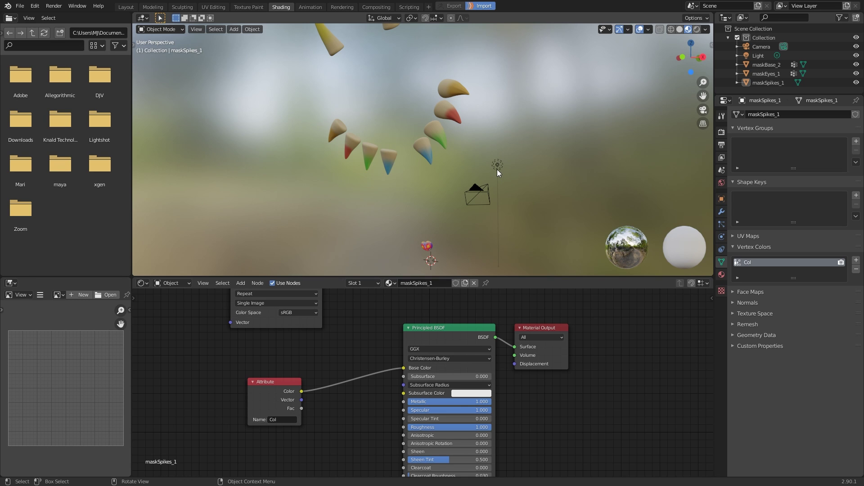
pyautogui.moveTo(501, 169); pyautogui.dragTo(540, 174, button='middle')
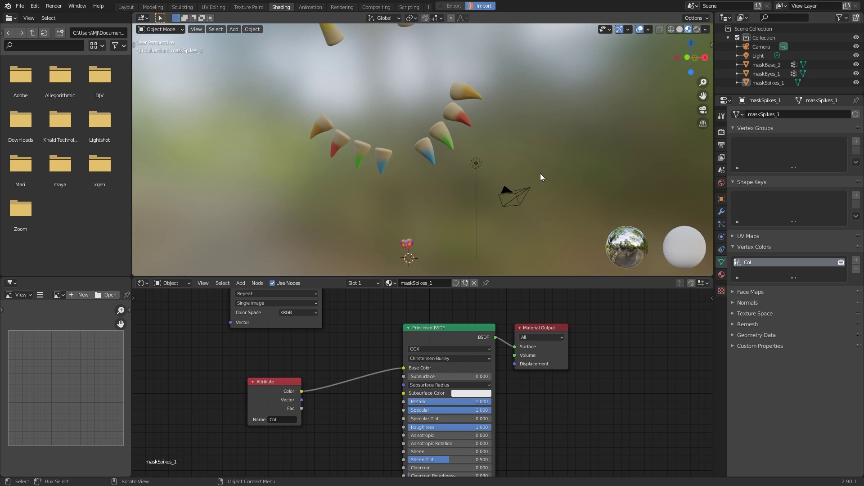